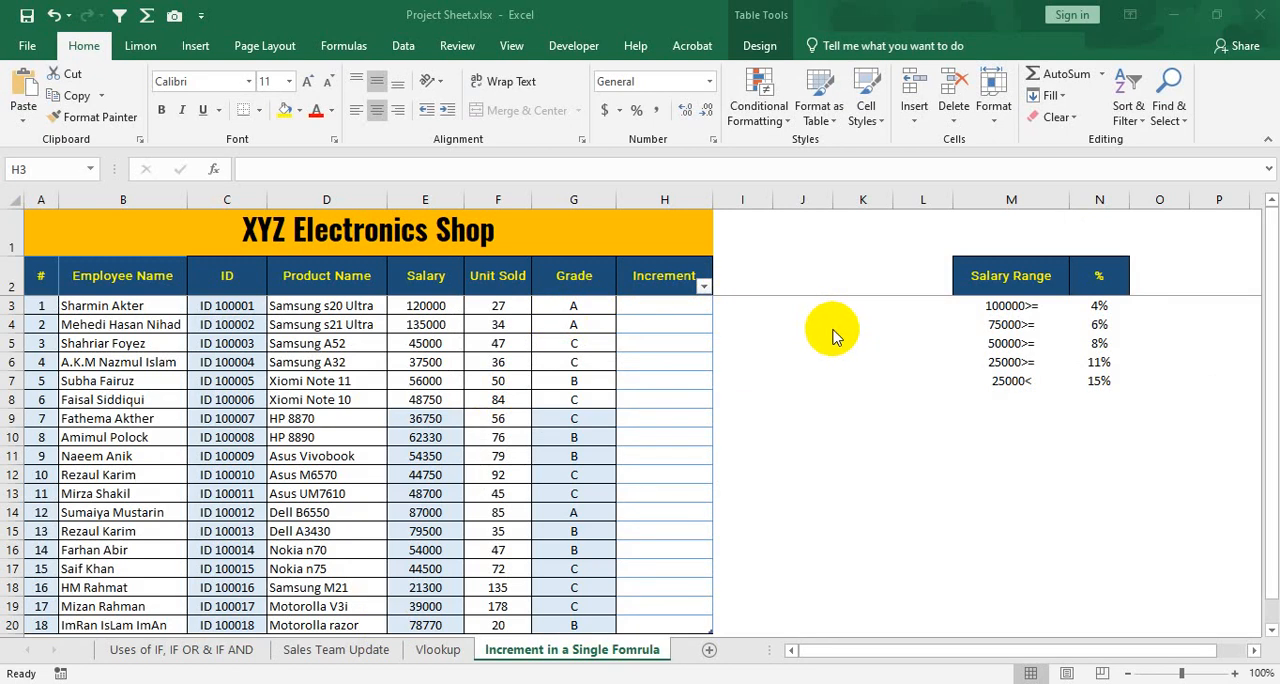
click(655, 302)
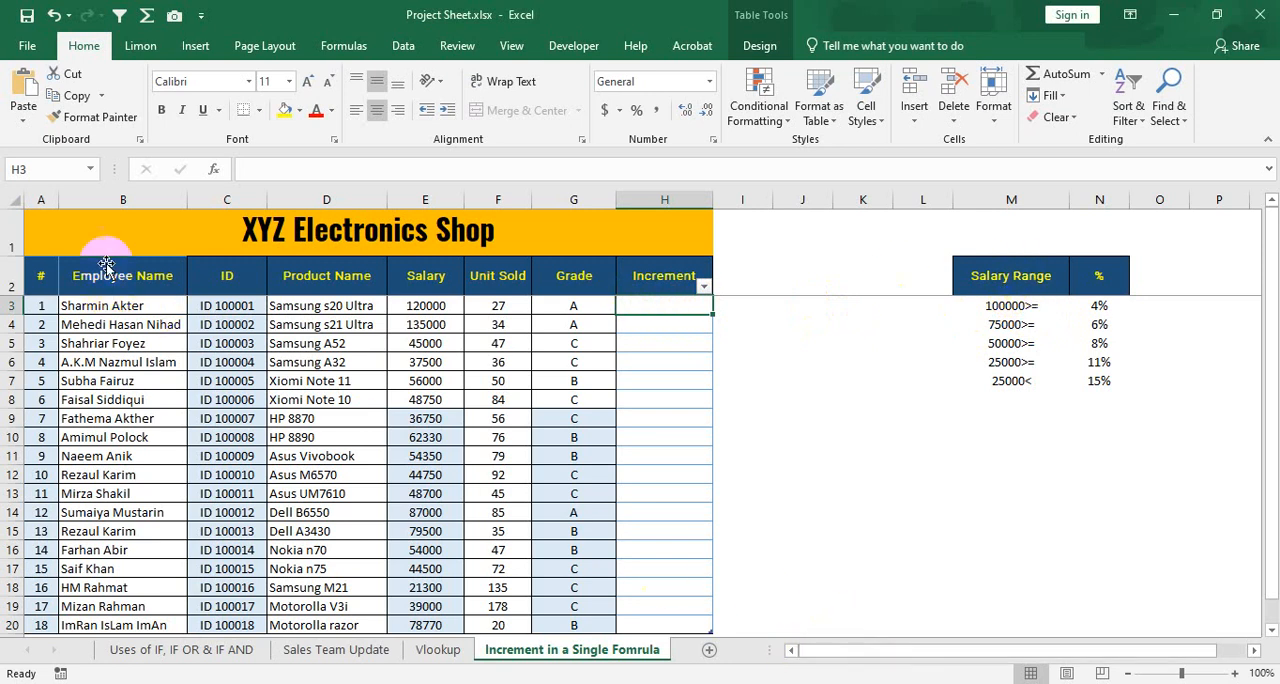
scroll(229, 250, down, 2)
scroll(245, 290, up, 2)
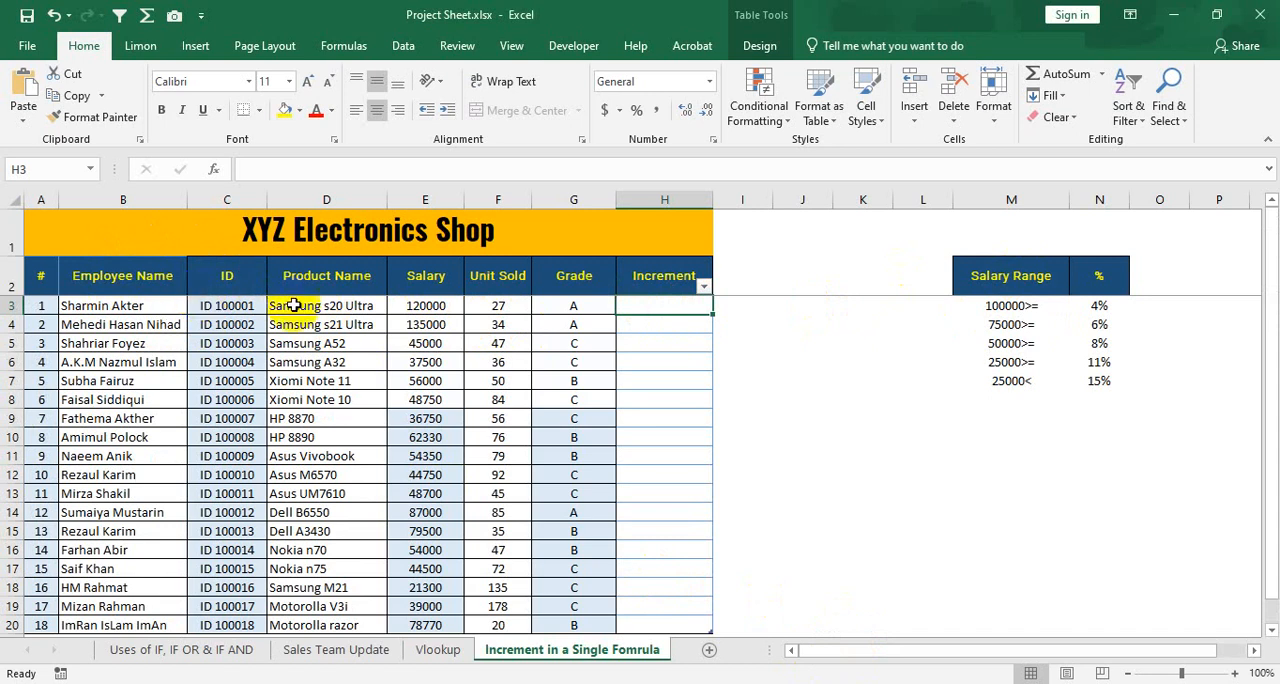
Delete the Unit Sold column from the employee table and slightly widen the Grade column.
click(505, 280)
right_click(505, 280)
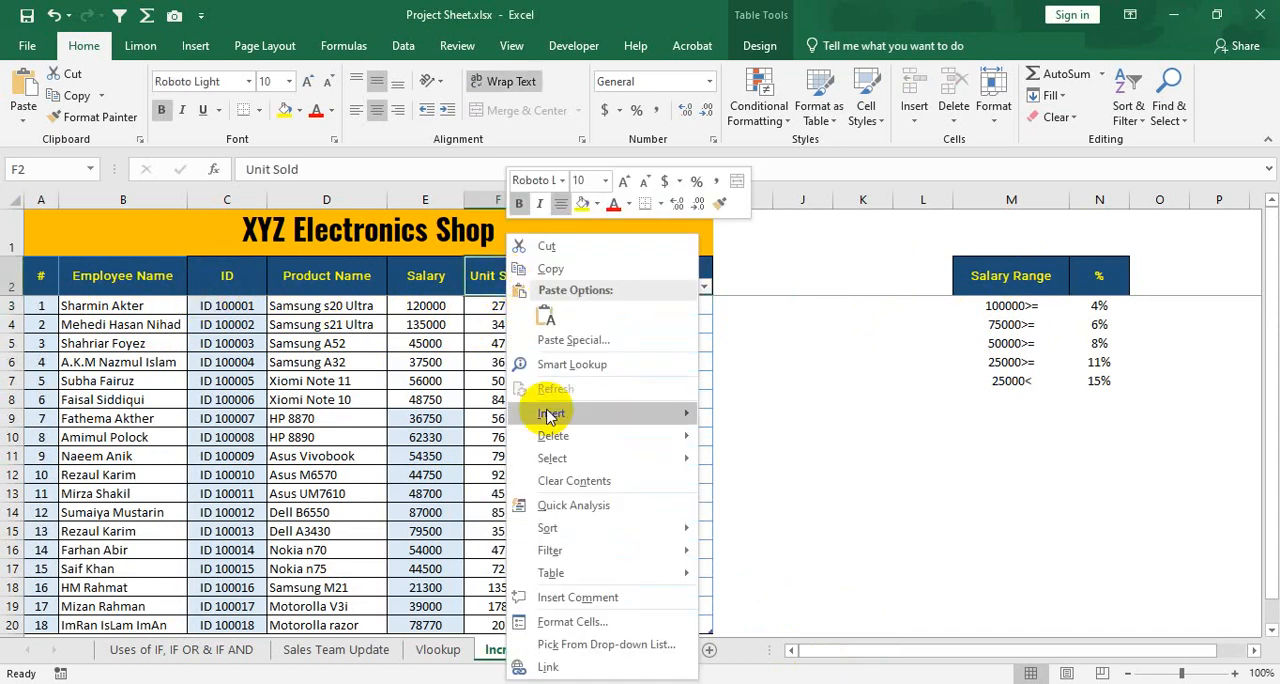
mouse_move(580, 436)
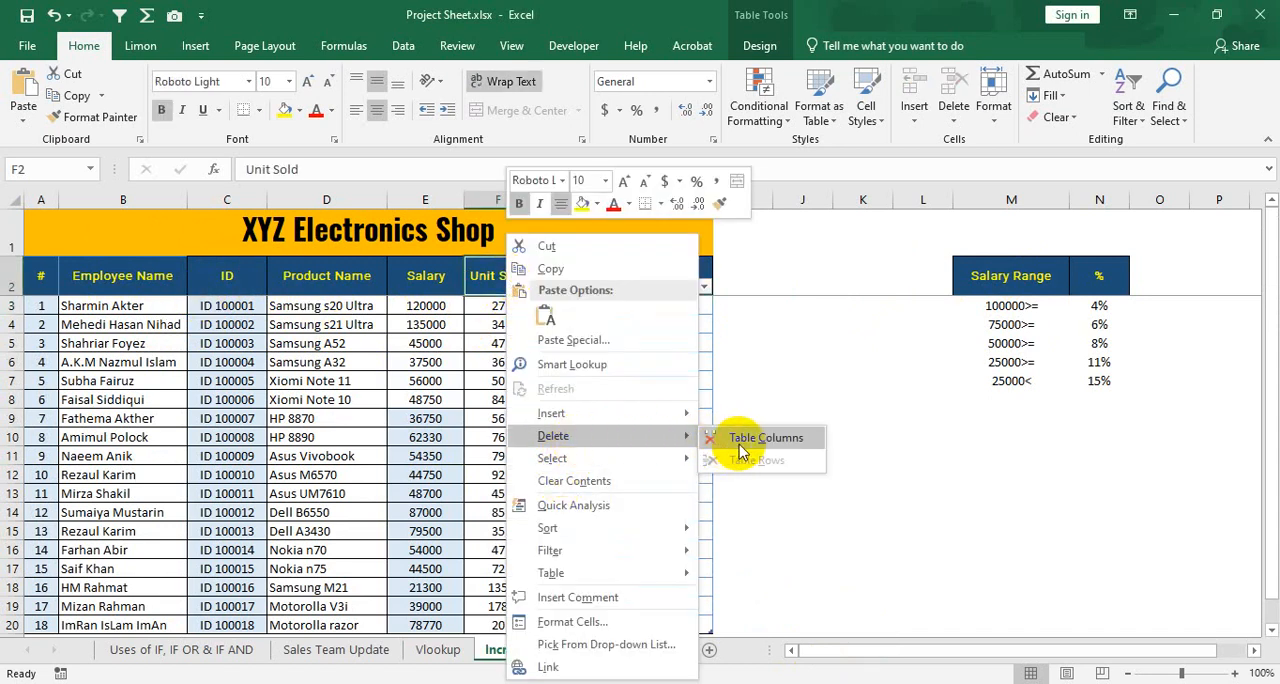
click(740, 440)
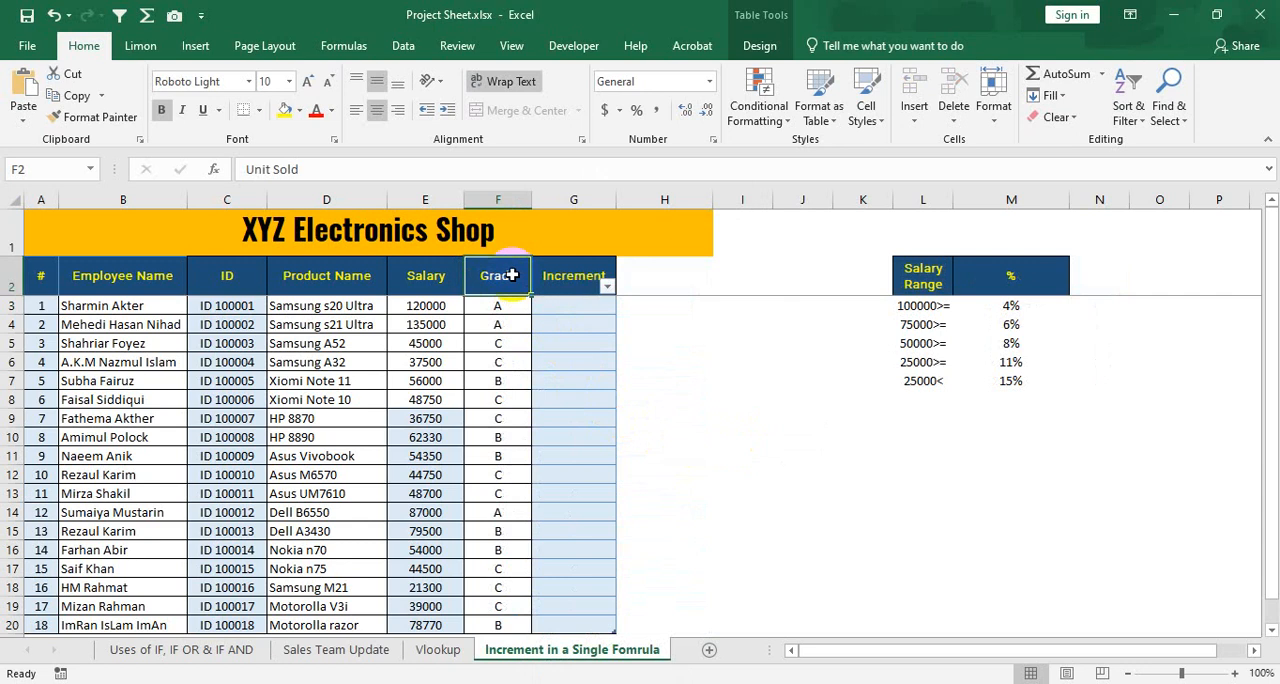
drag(530, 197, 537, 196)
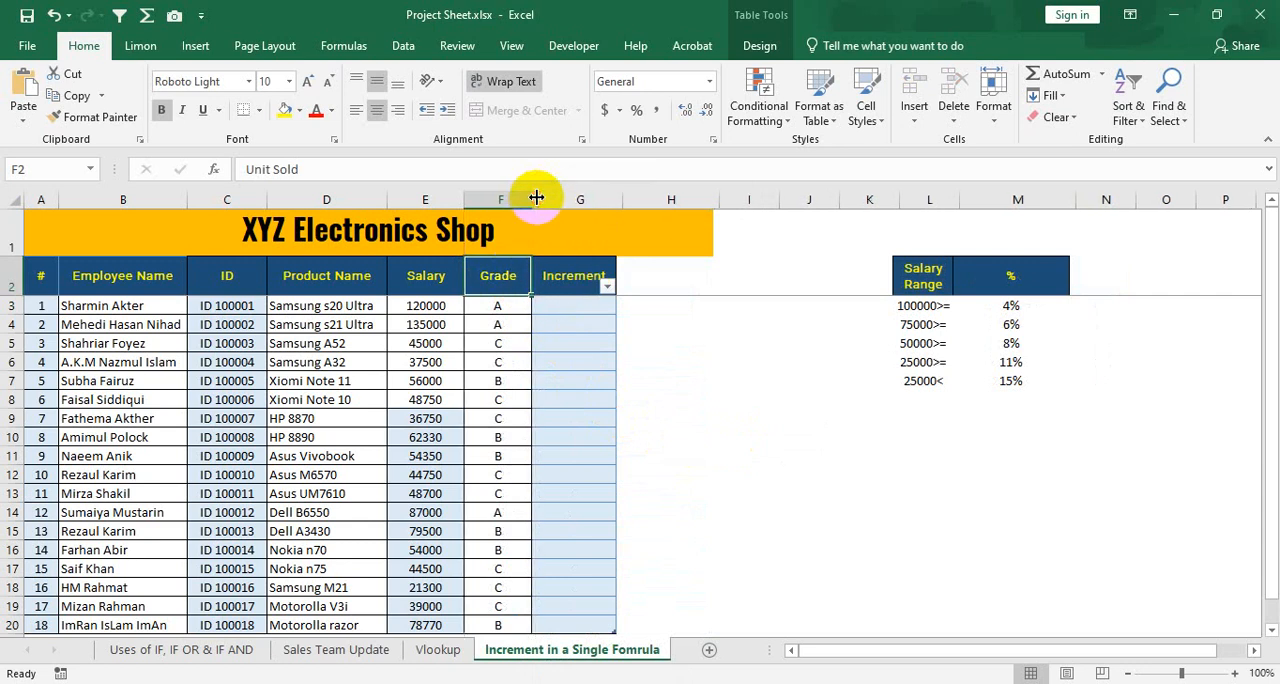
Review the table's Employee Name, ID, Product Name, Salary and Grade columns.
drag(106, 283, 229, 362)
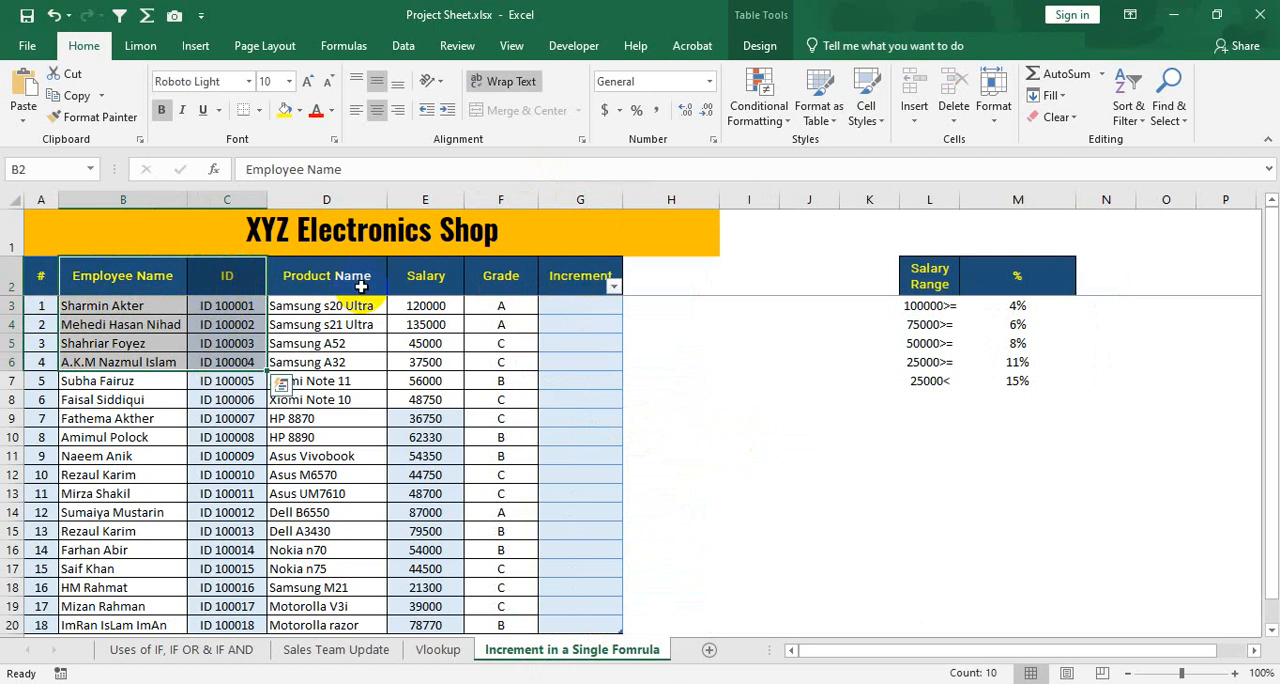
drag(352, 282, 329, 387)
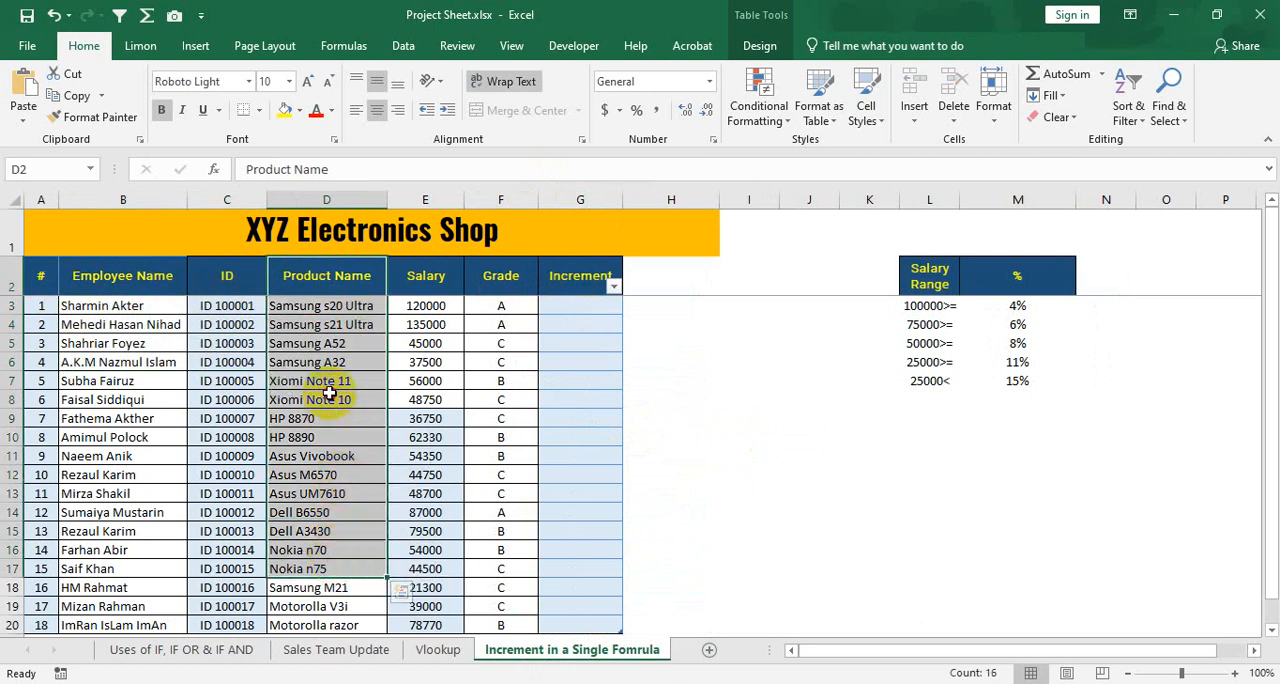
click(329, 399)
drag(425, 283, 434, 627)
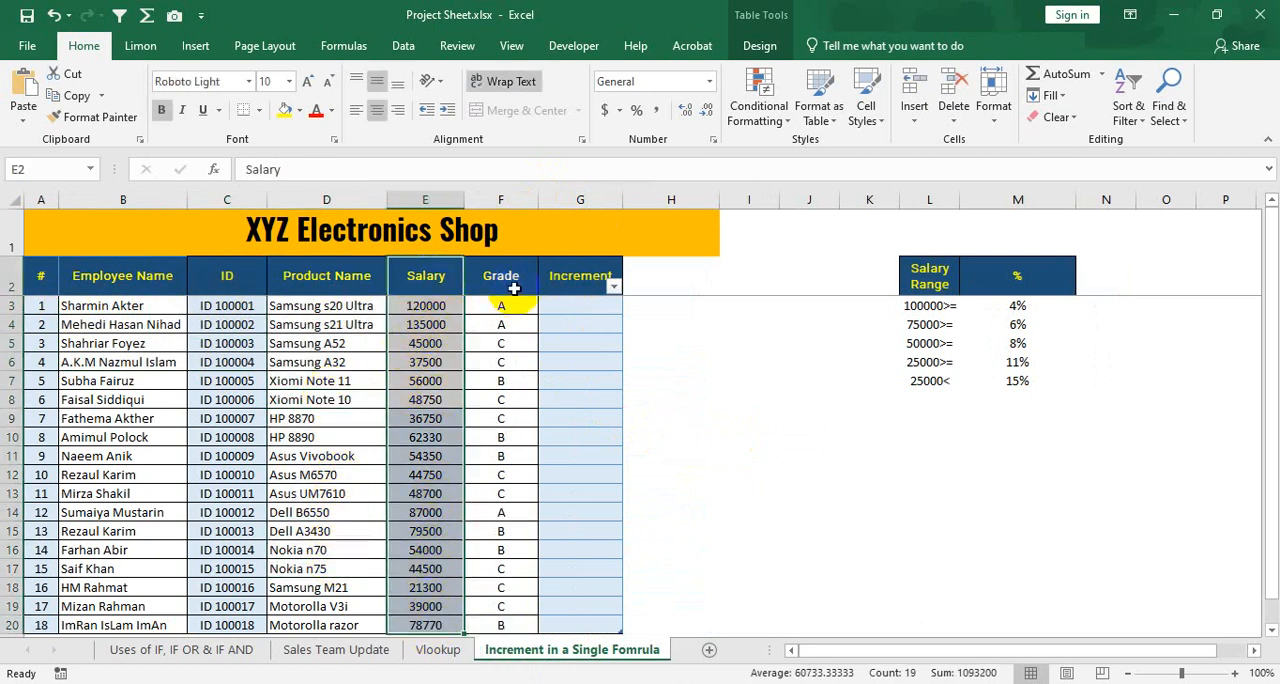
drag(501, 280, 515, 618)
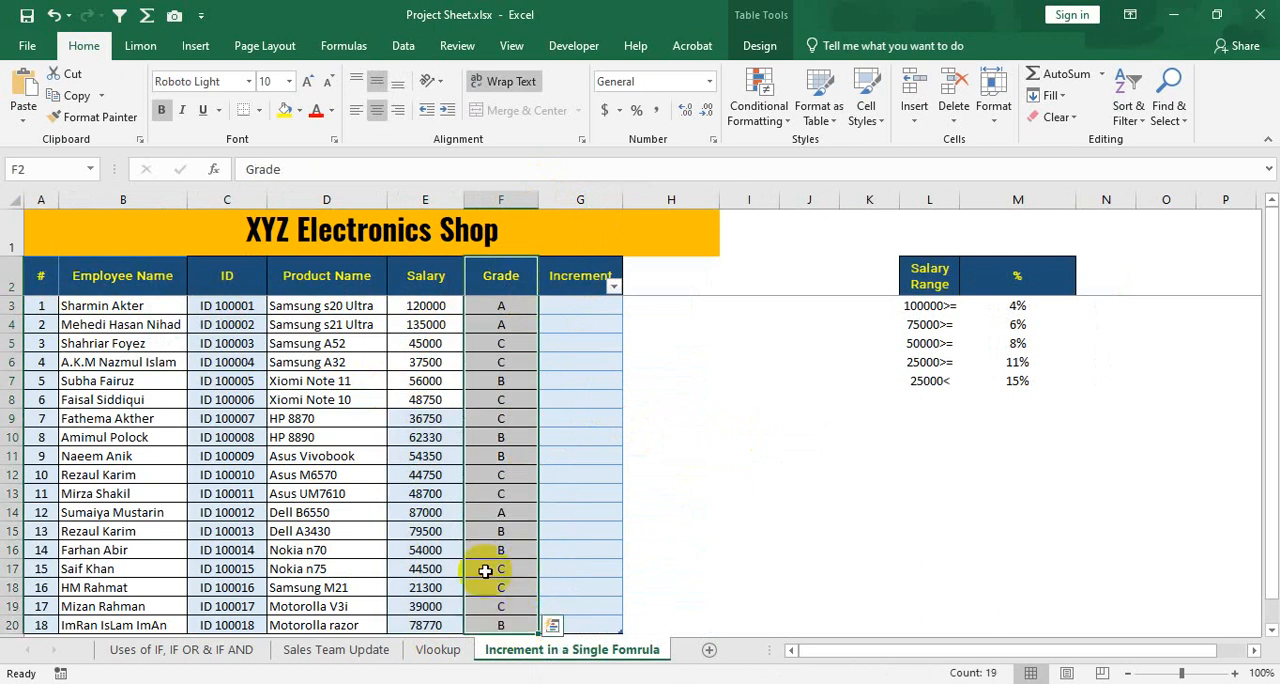
click(515, 277)
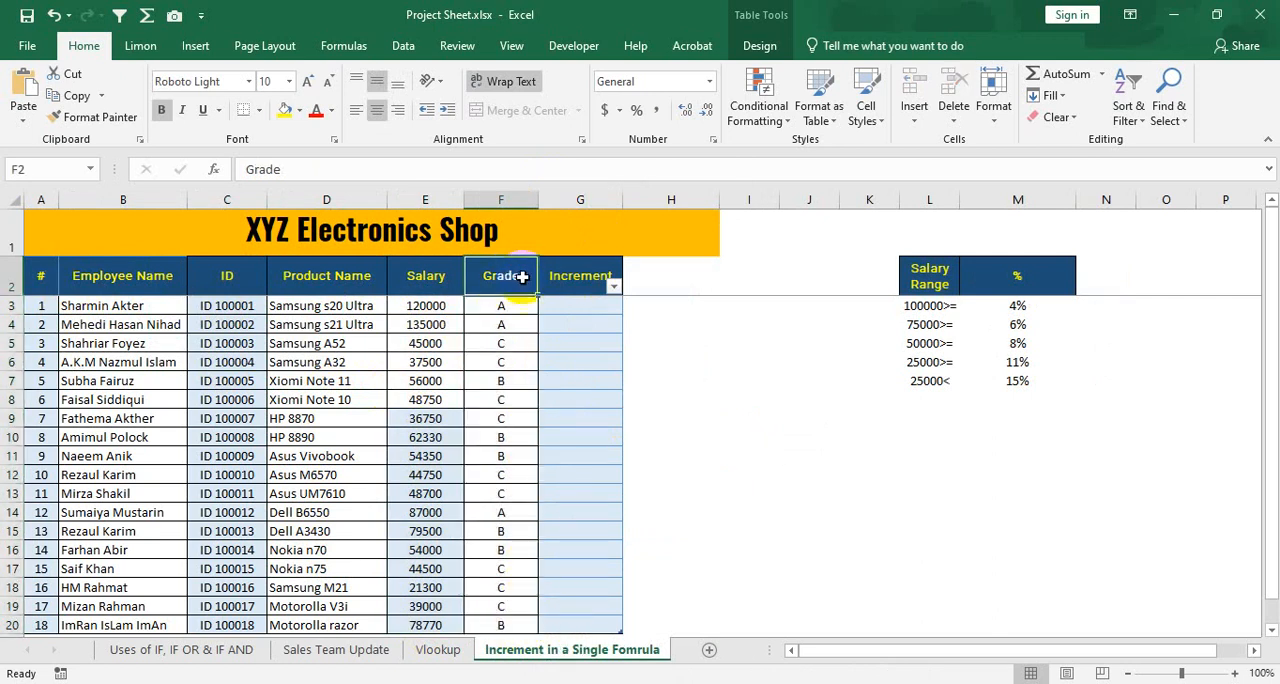
Rename the Increment column header as "Increment %".
click(589, 284)
double_click(603, 278)
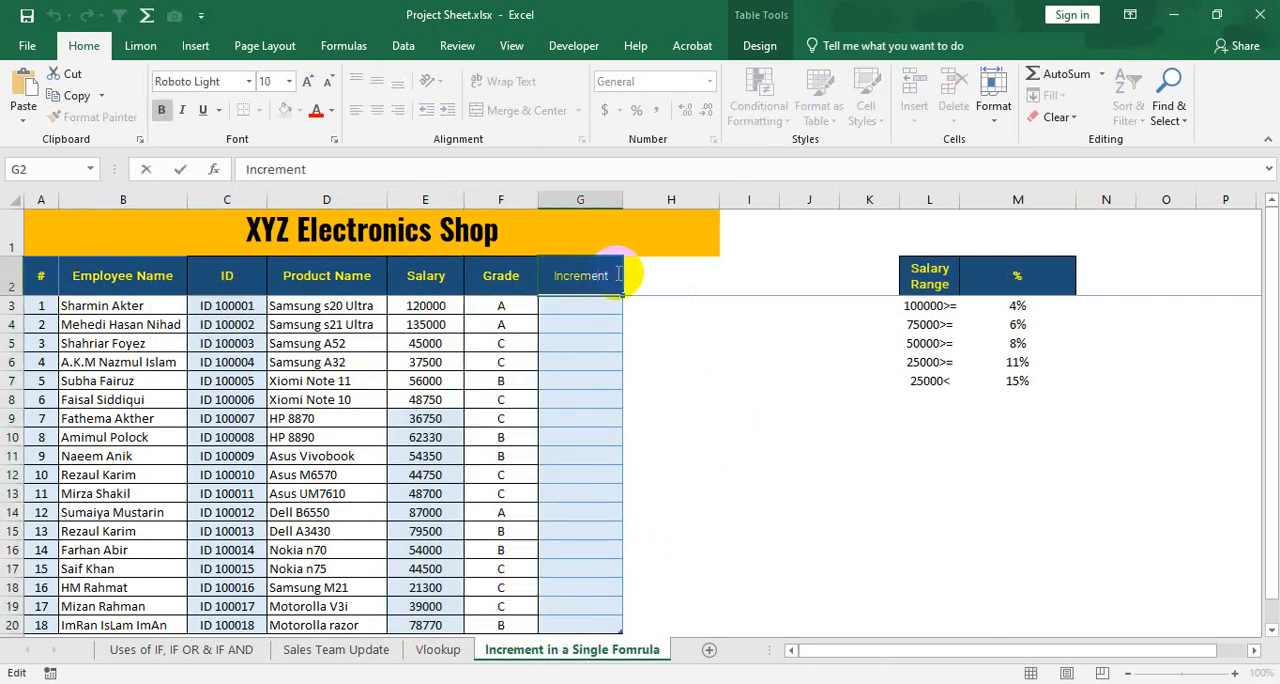
text(%)
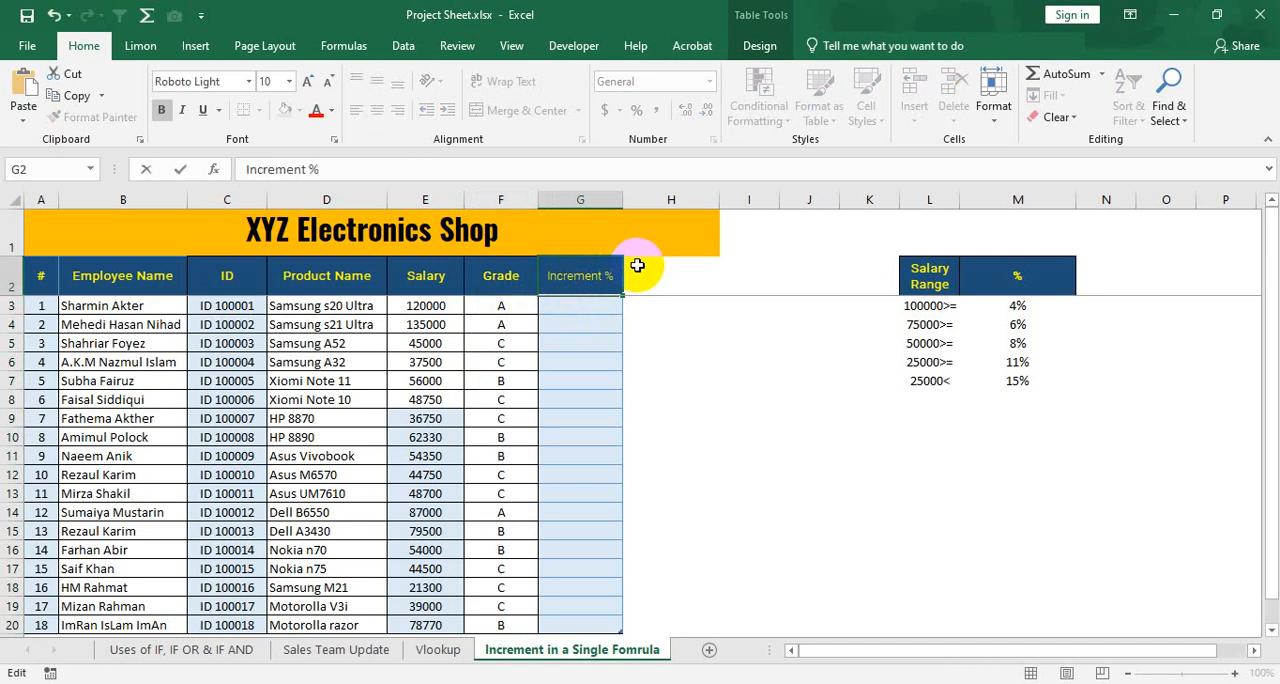
key(Return)
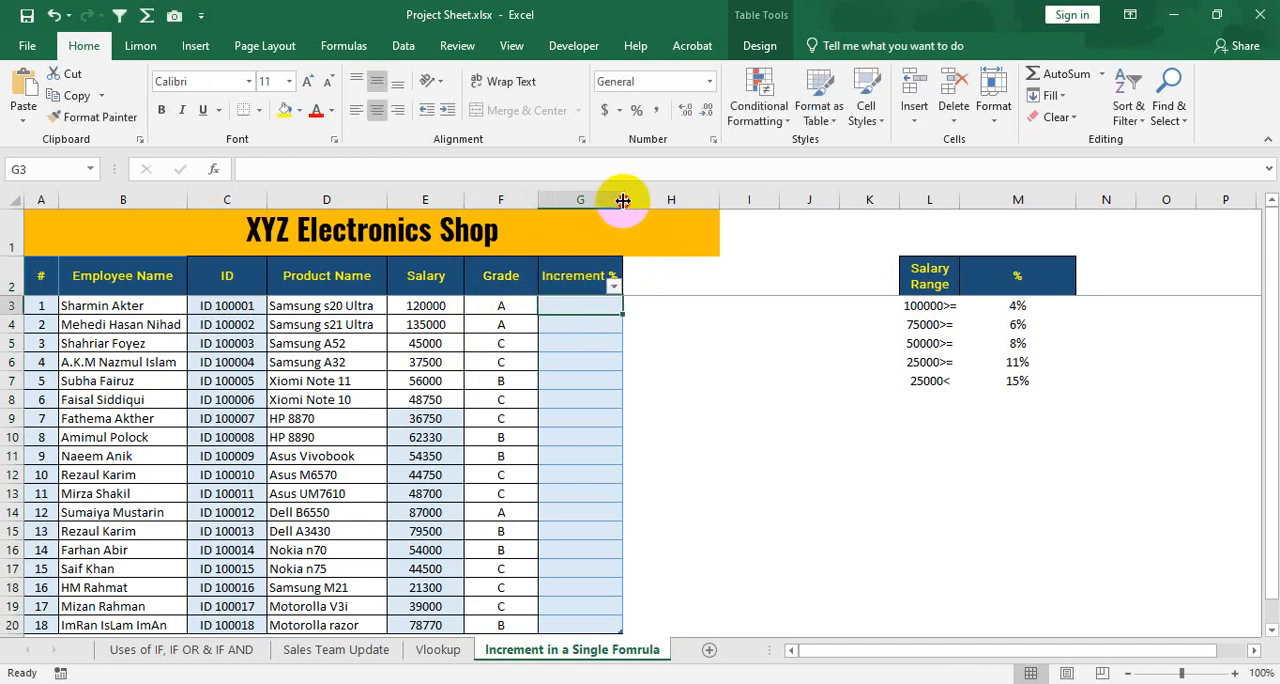
Widen the Increment % and Salary Range columns and narrow the % column of the salary range table.
drag(623, 199, 631, 199)
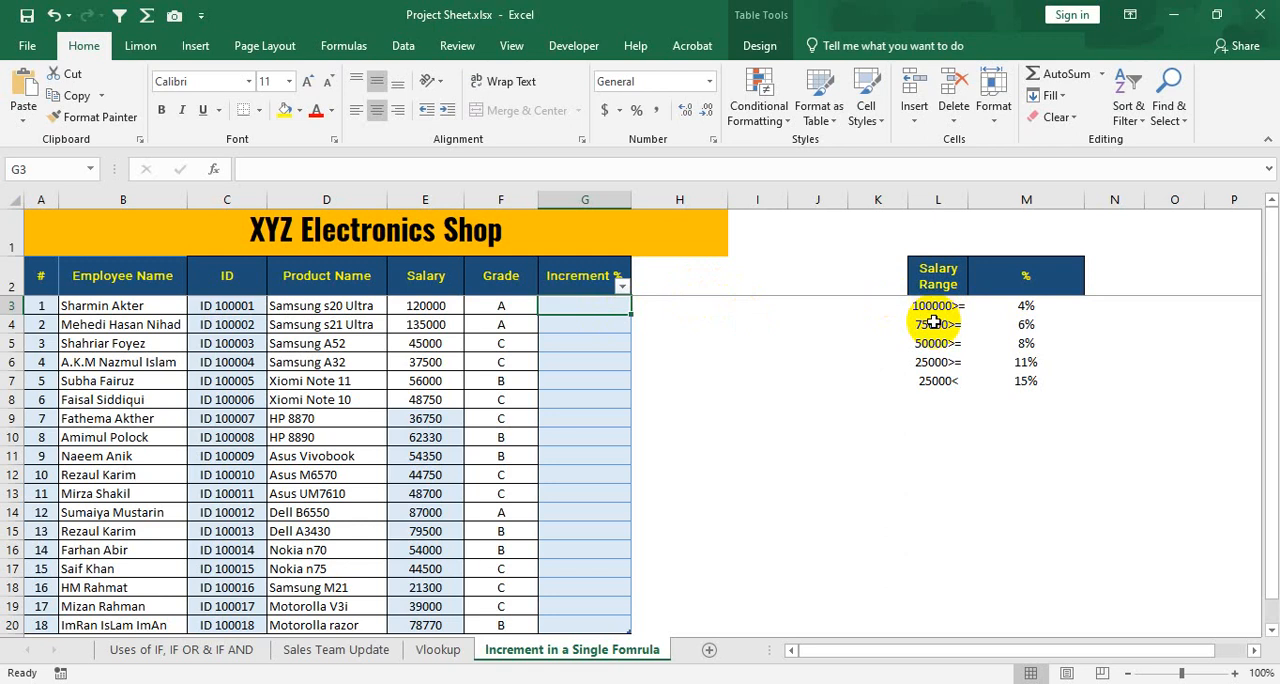
drag(969, 199, 1002, 199)
drag(1120, 195, 1013, 196)
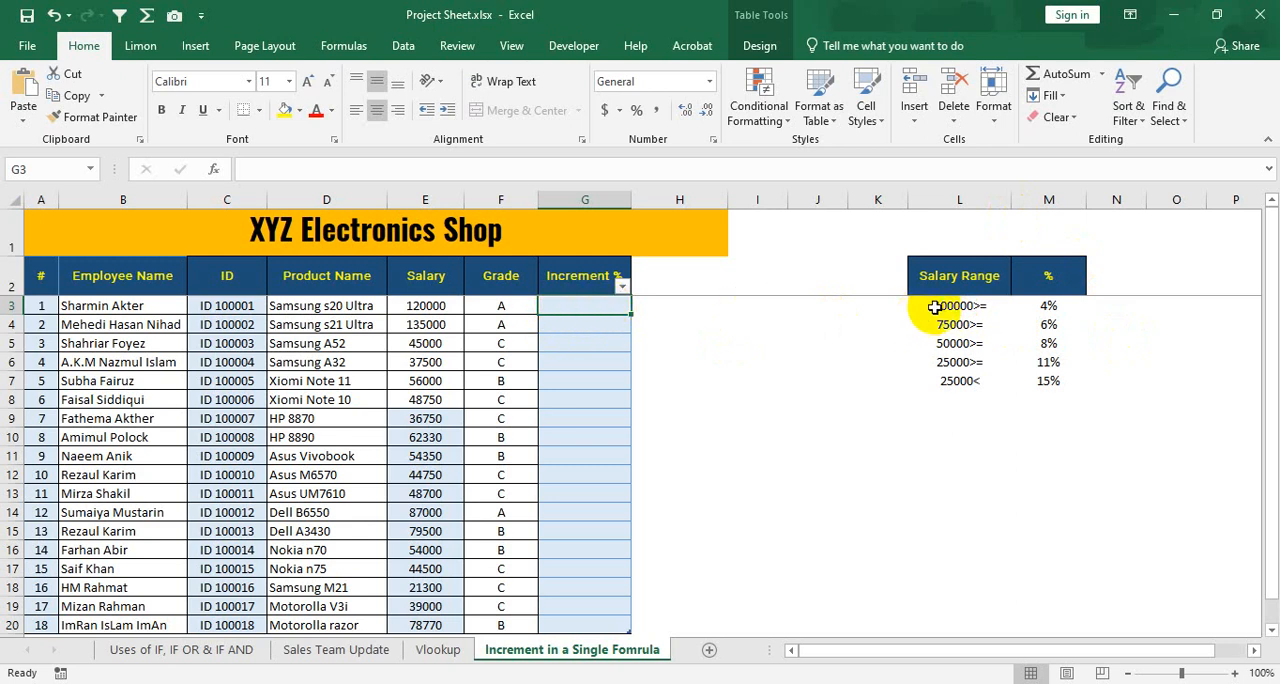
Examine each salary range and its matching increment percentage in the salary range table.
drag(958, 304, 1051, 375)
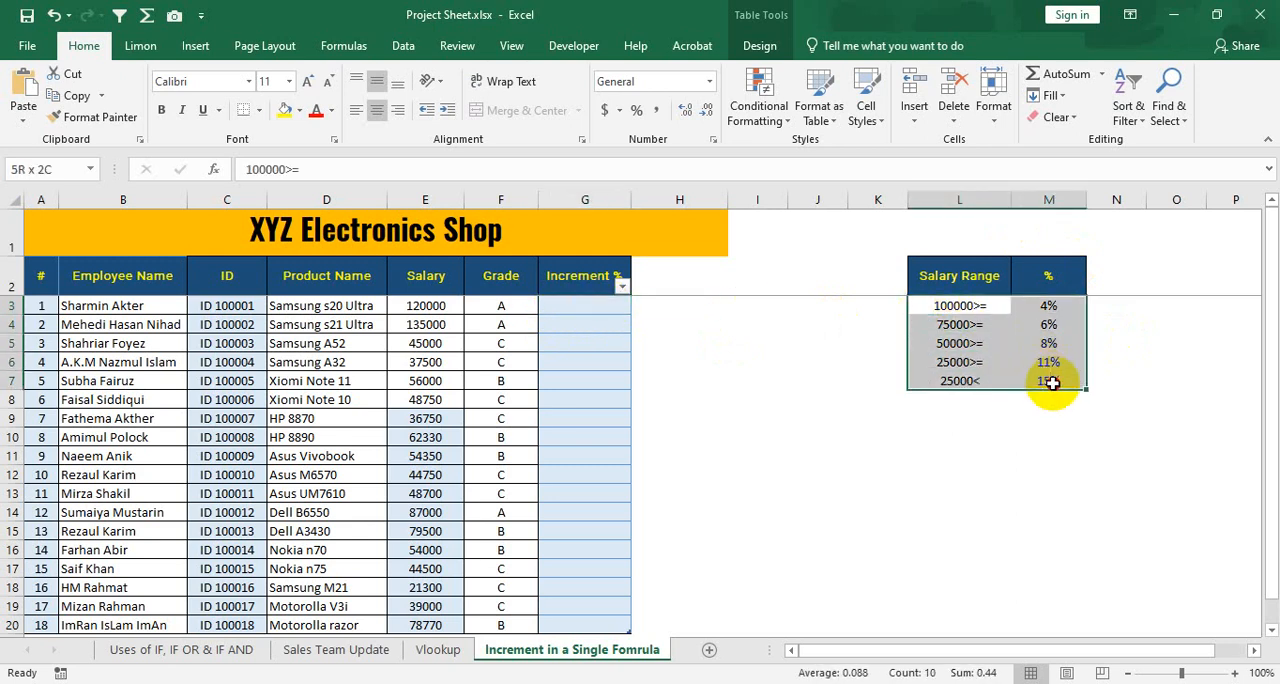
click(980, 306)
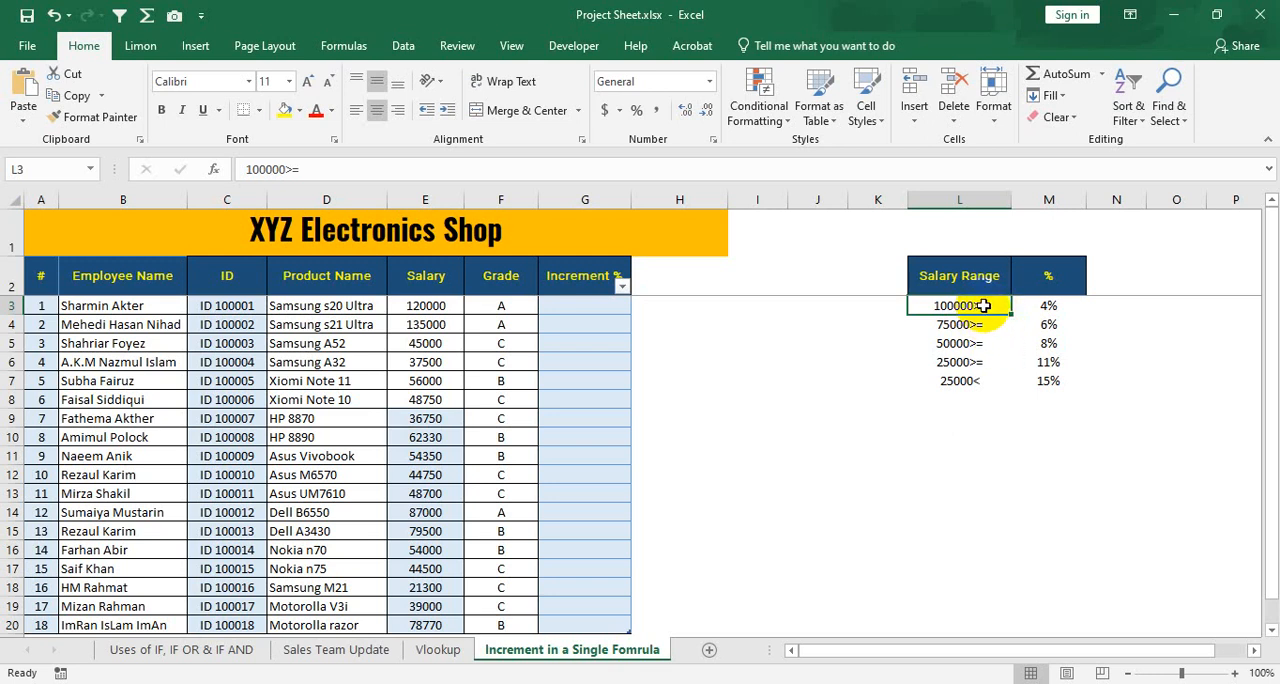
click(1058, 305)
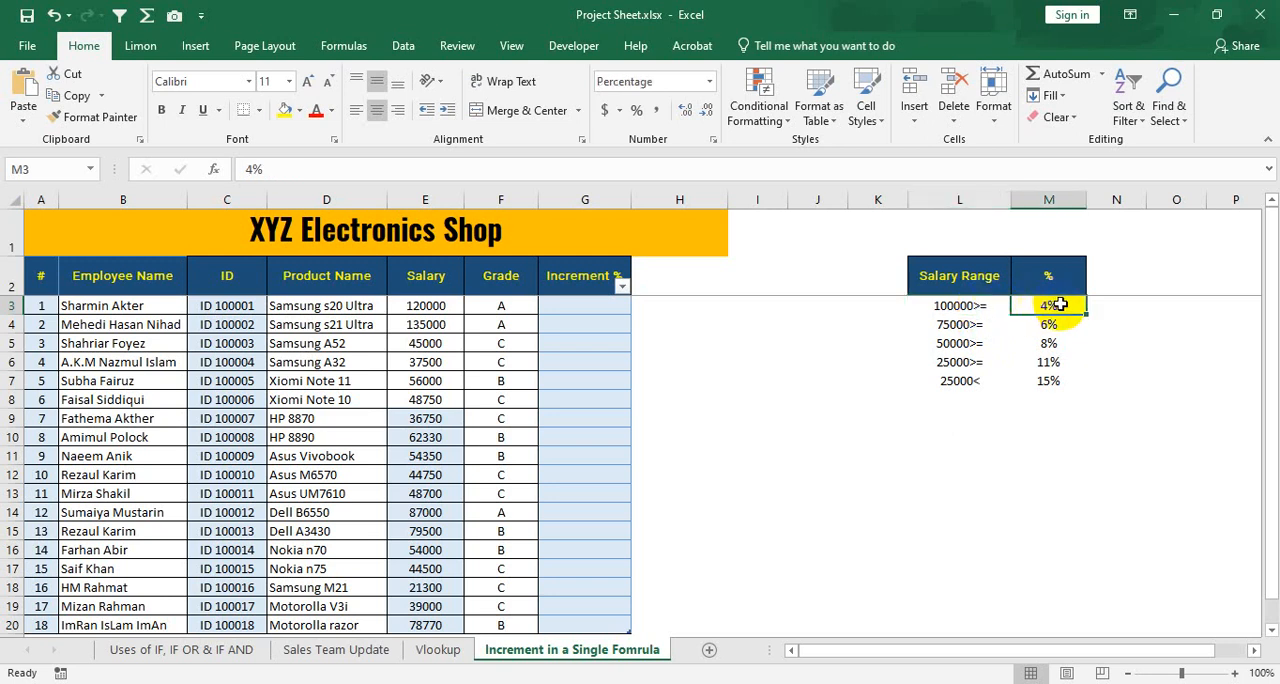
click(974, 325)
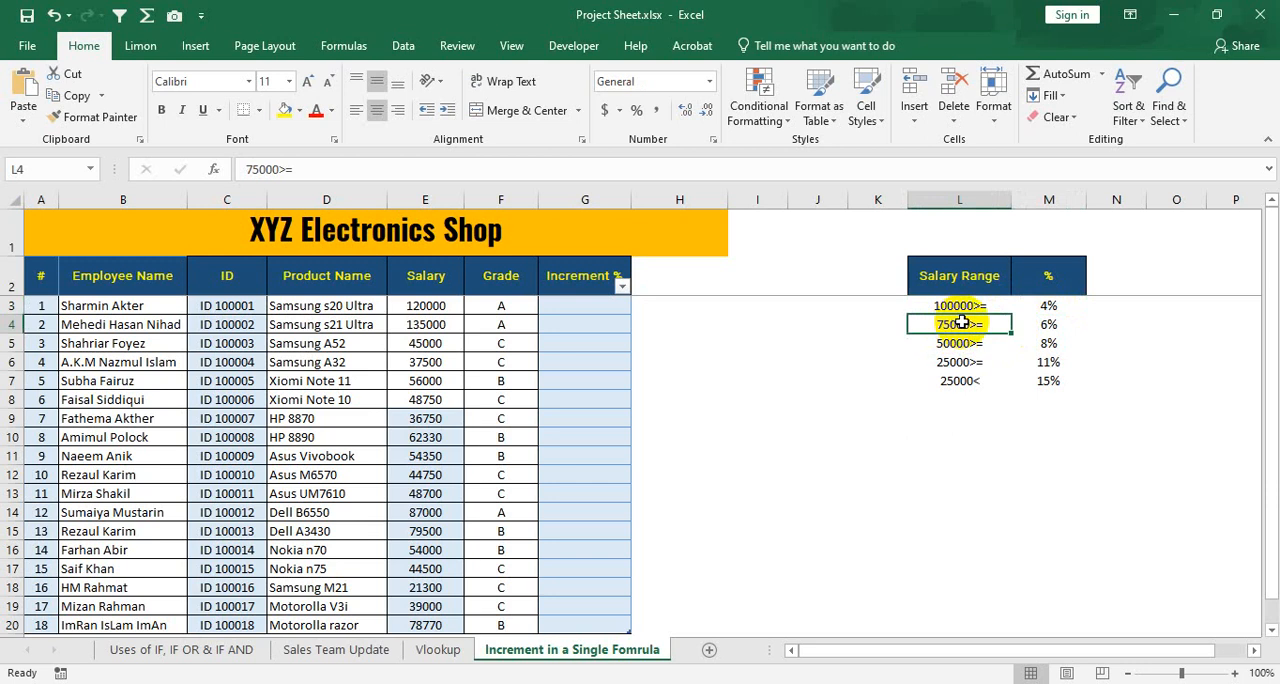
click(1055, 325)
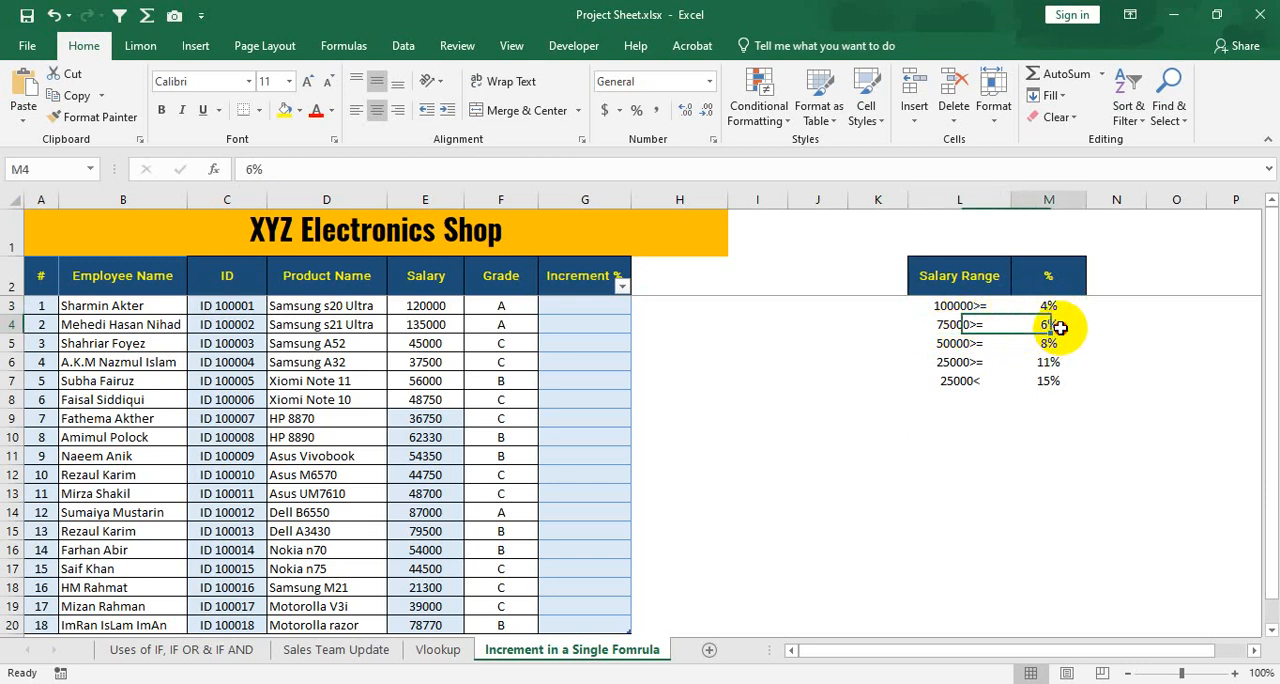
click(977, 343)
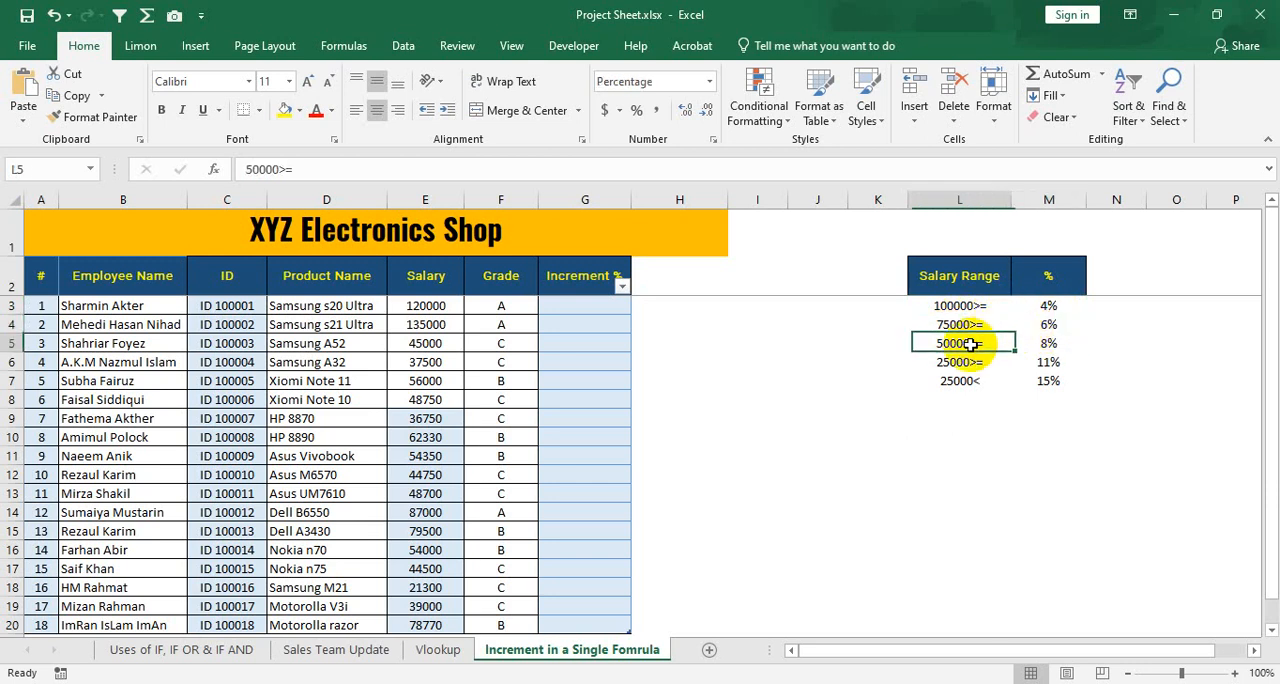
click(1055, 343)
click(970, 362)
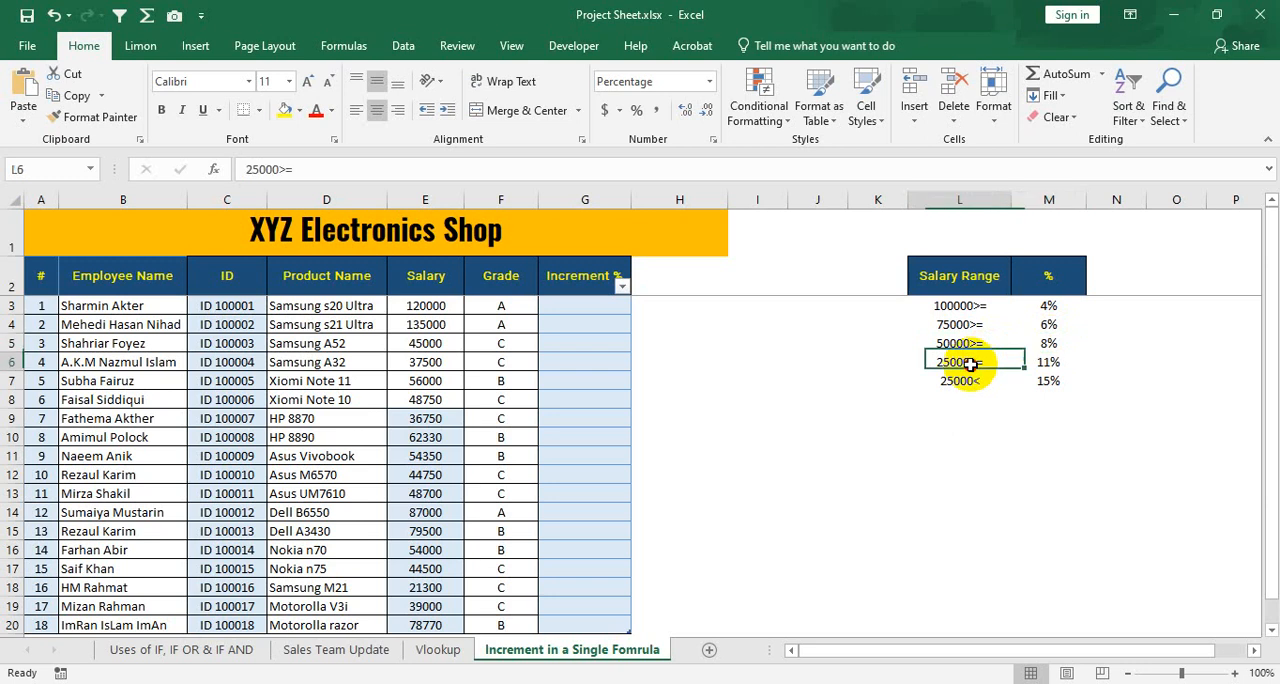
click(1060, 362)
click(982, 382)
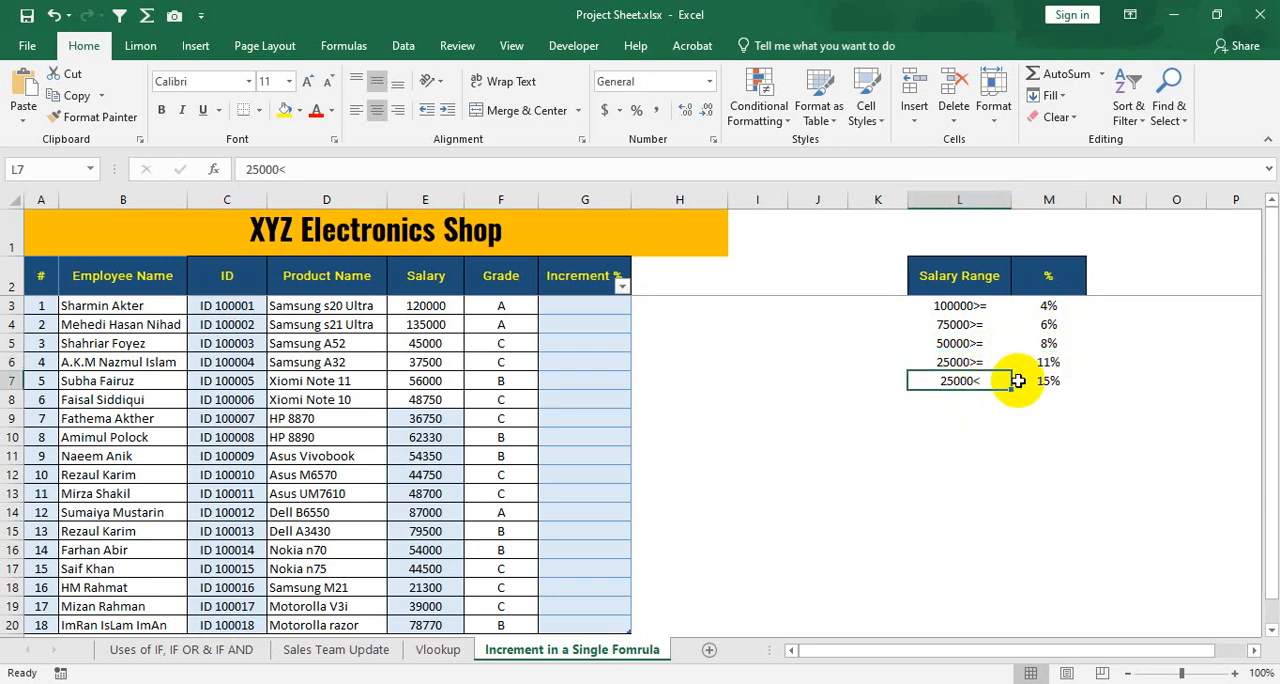
click(1060, 380)
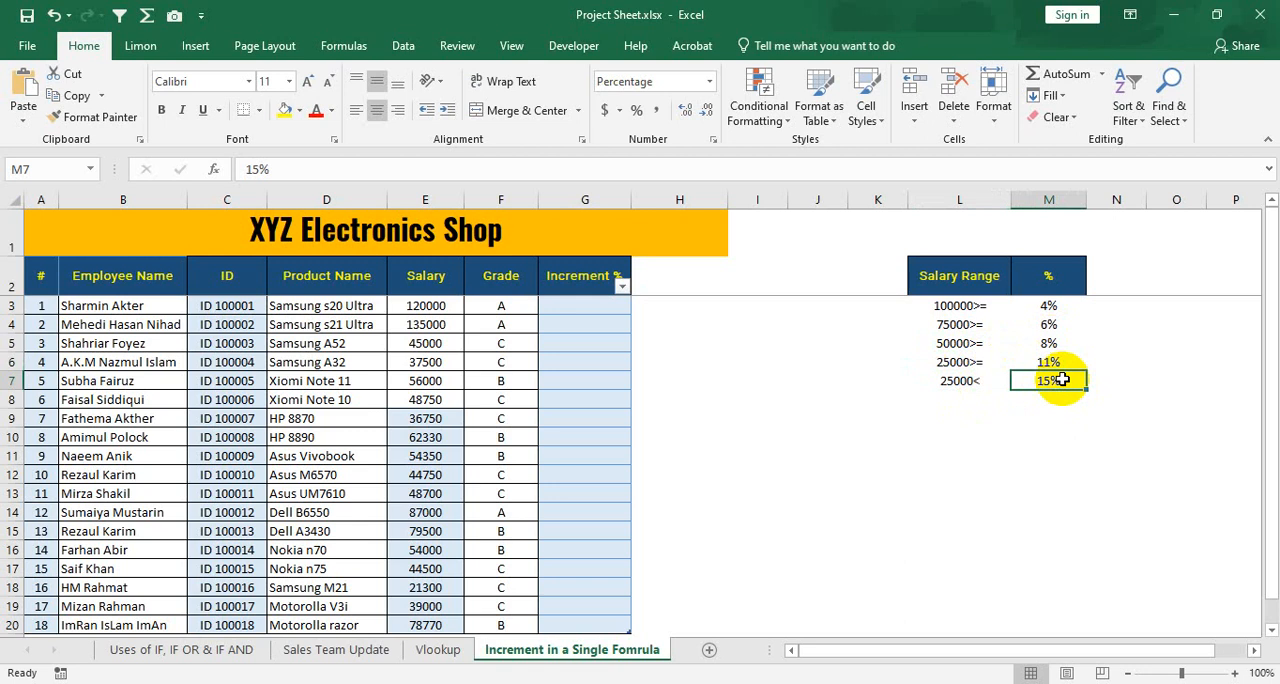
Compare the 100000>= and 75000>= salary ranges with their increment percentages.
click(985, 307)
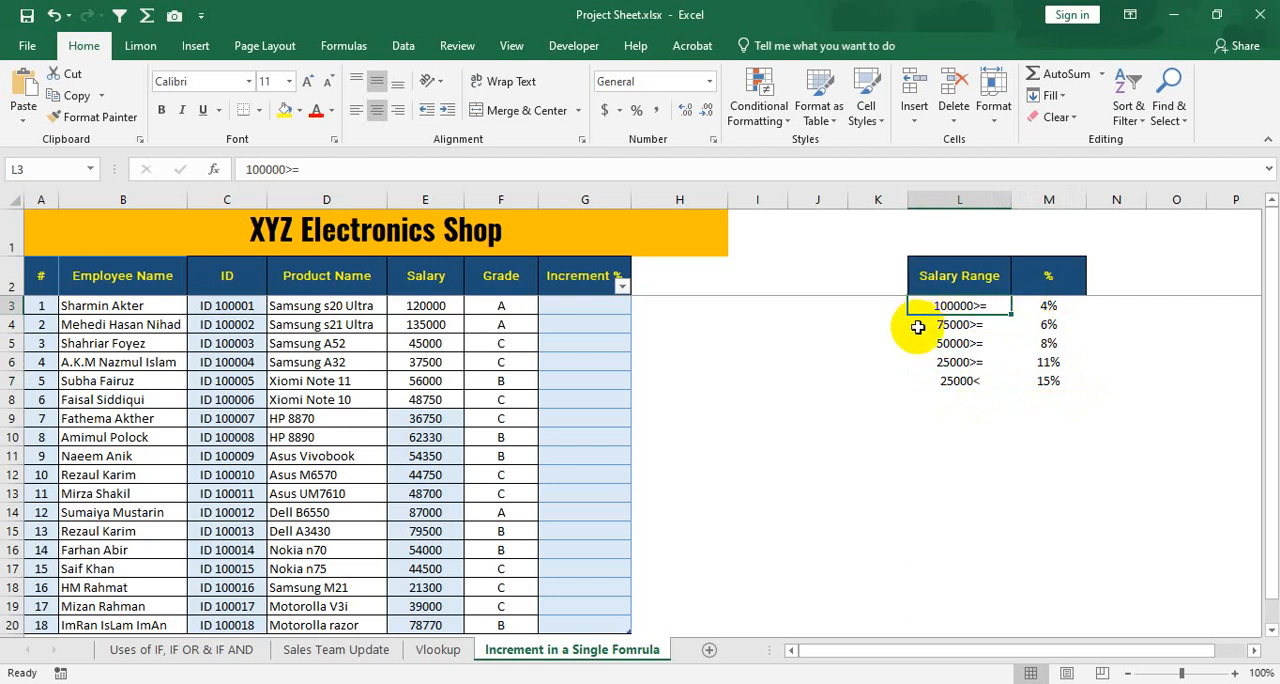
click(978, 326)
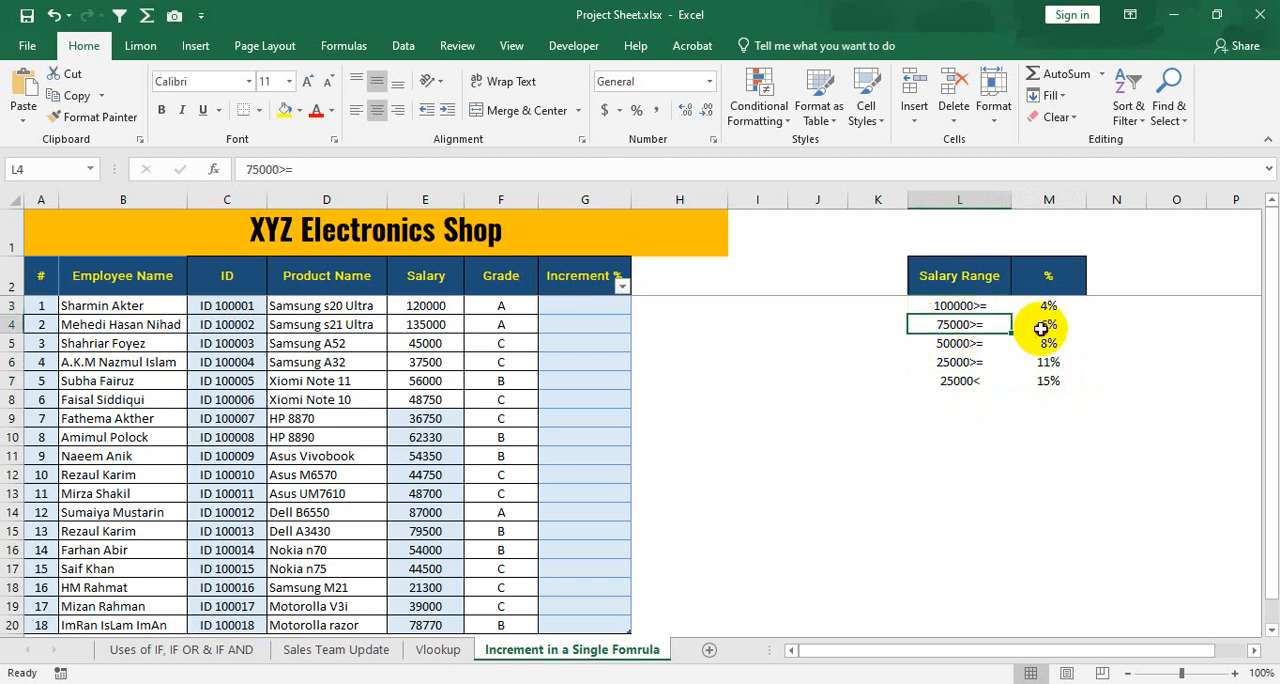
click(1020, 325)
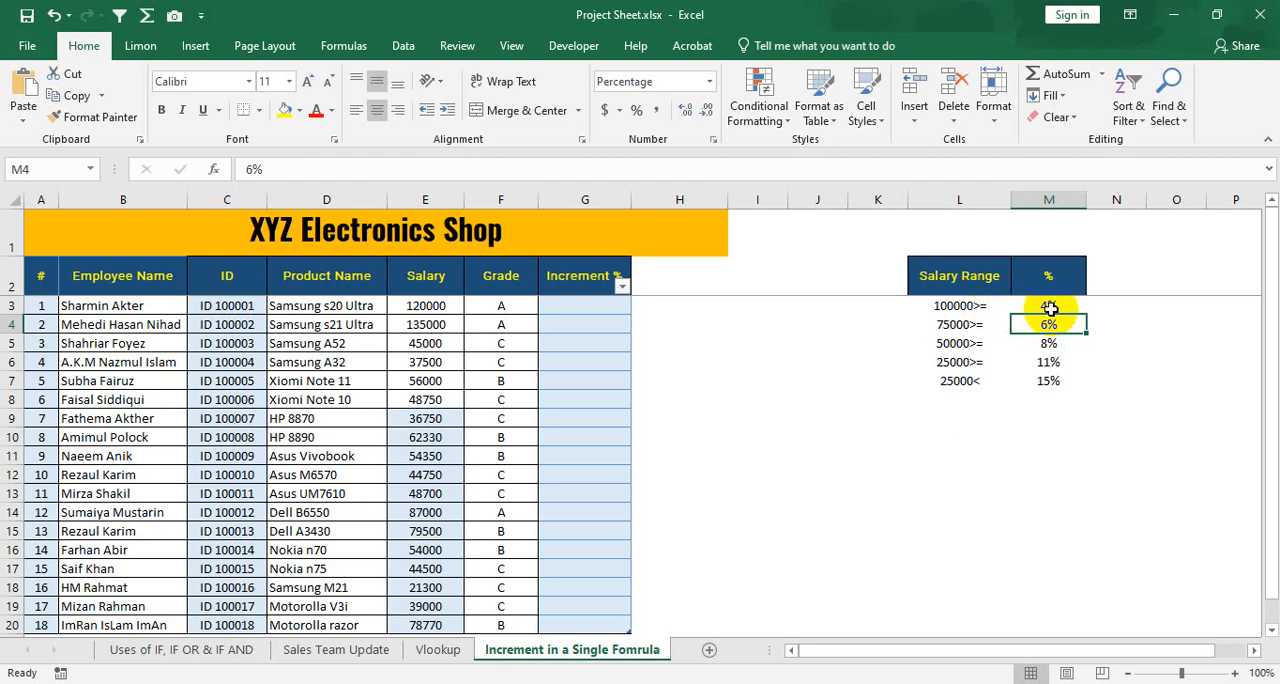
drag(1051, 307, 1056, 322)
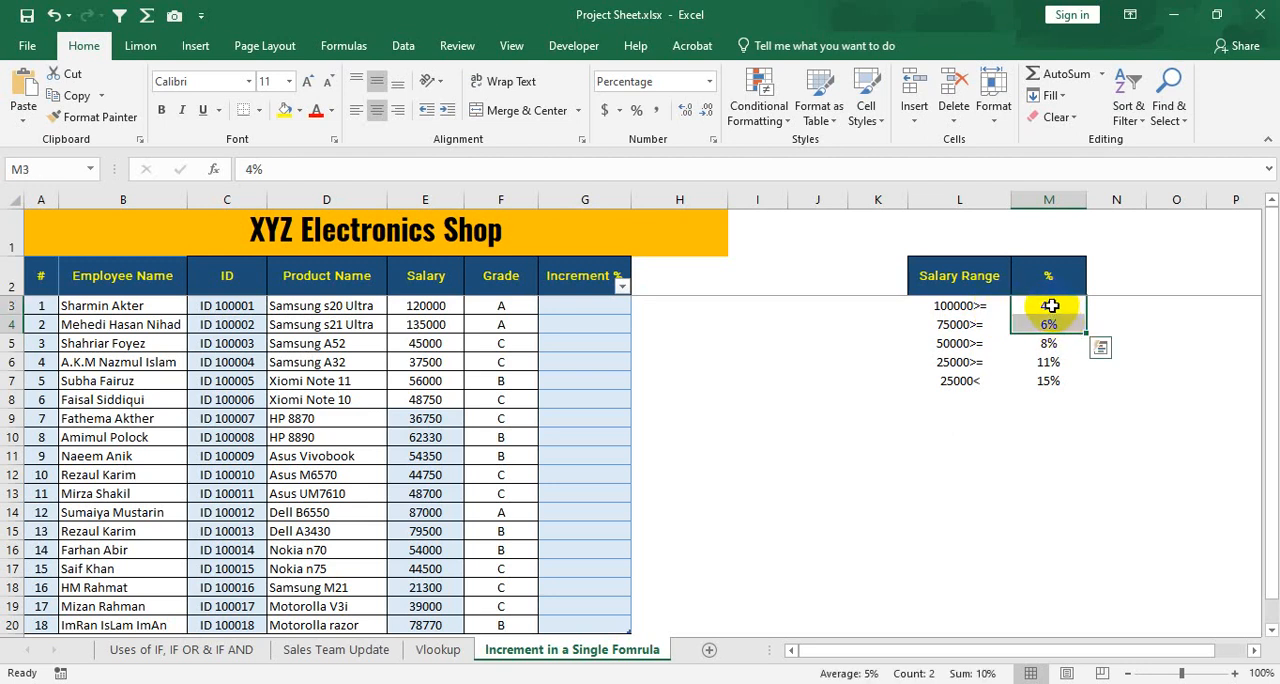
click(970, 325)
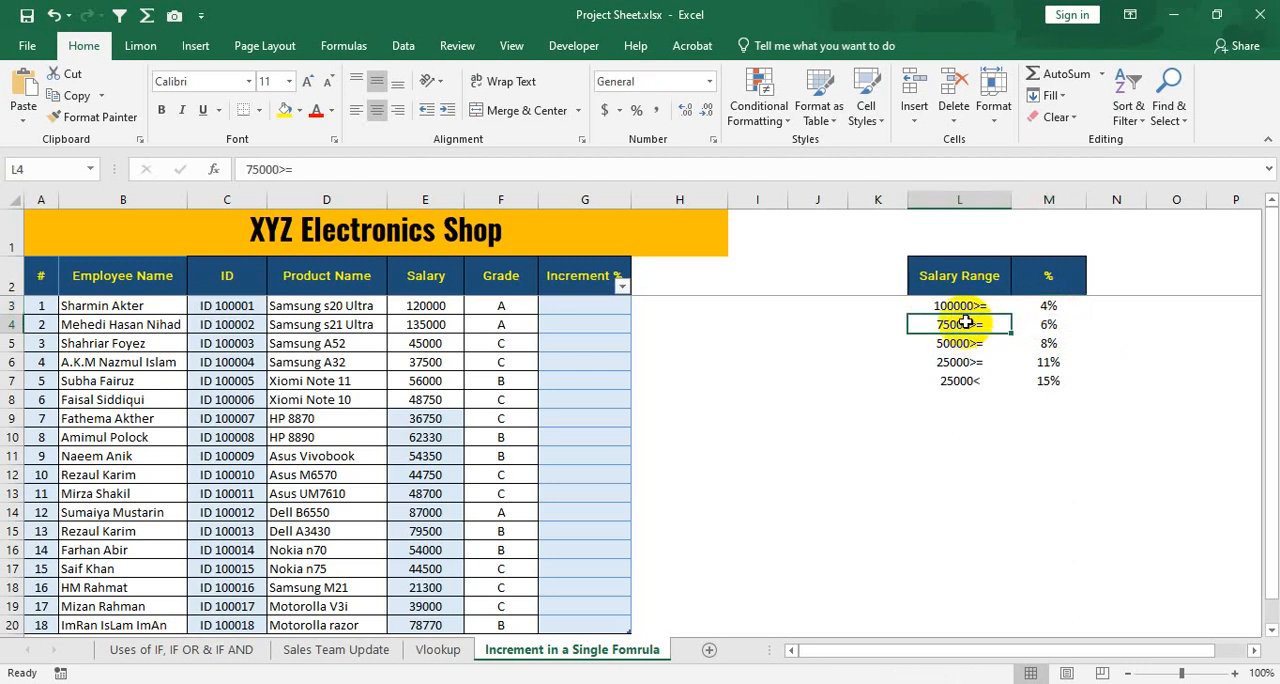
drag(1050, 305, 1057, 333)
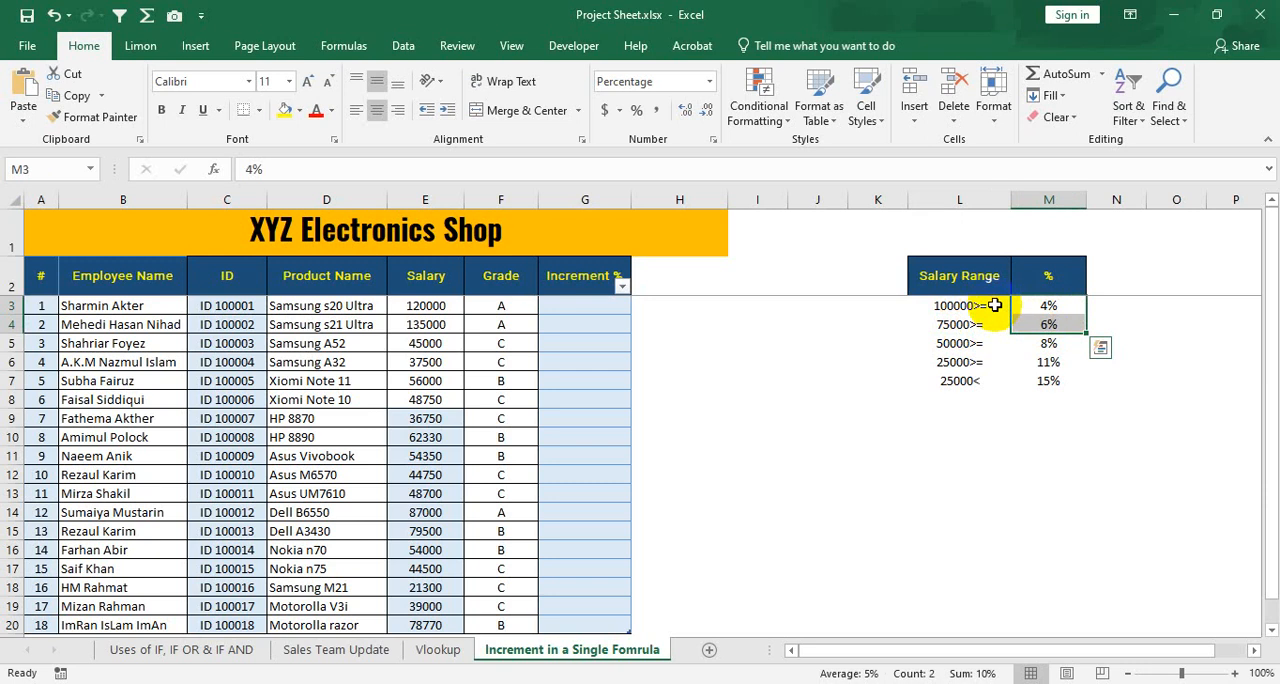
click(975, 324)
click(970, 304)
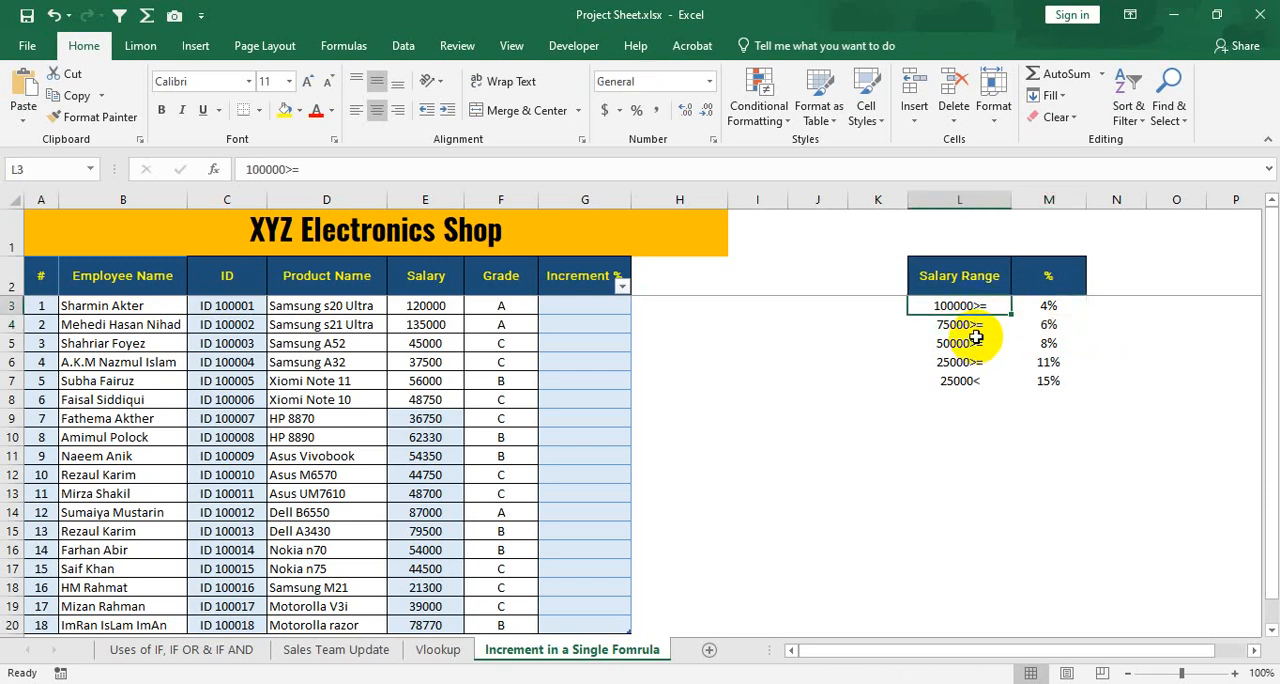
click(969, 324)
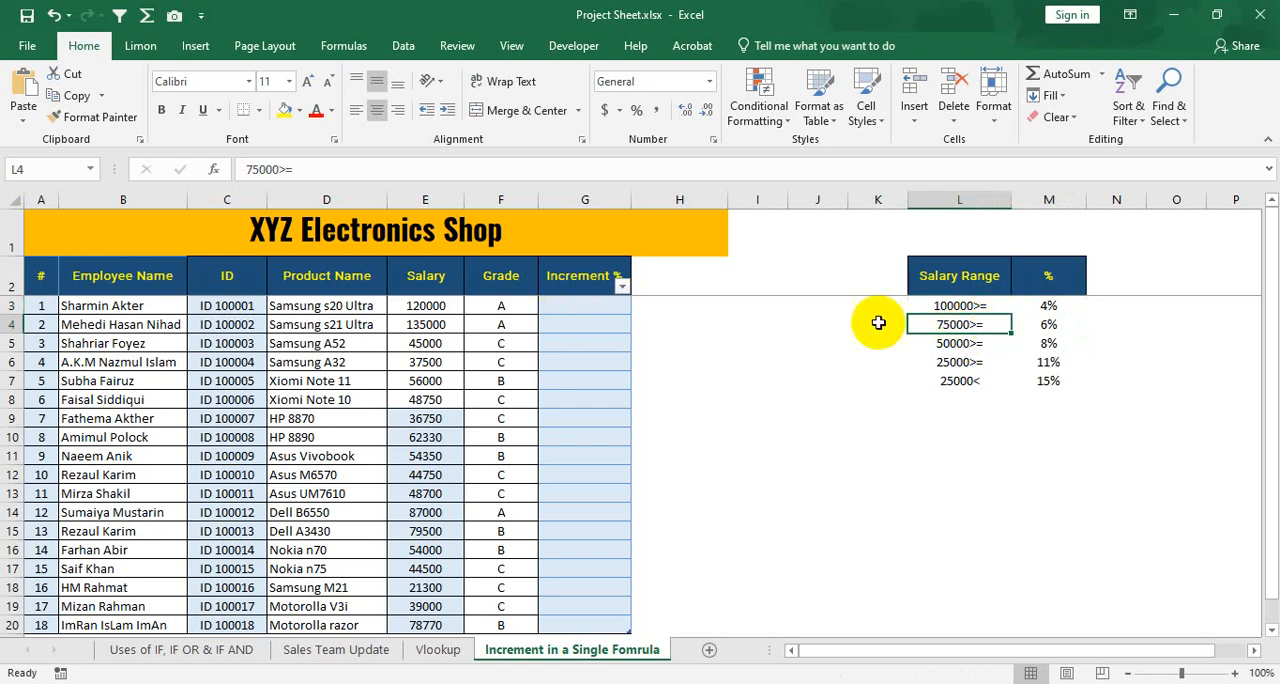
Select the first empty Increment % cell, G3, and widen its column slightly more.
click(585, 306)
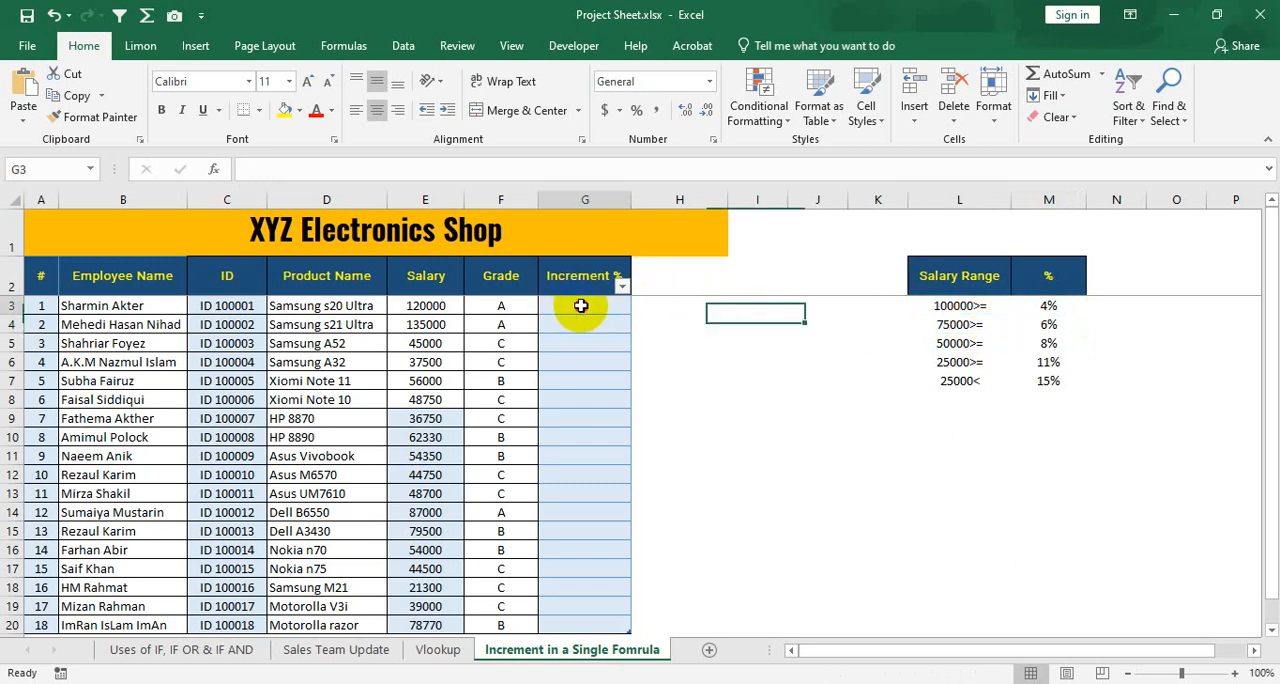
drag(631, 200, 640, 200)
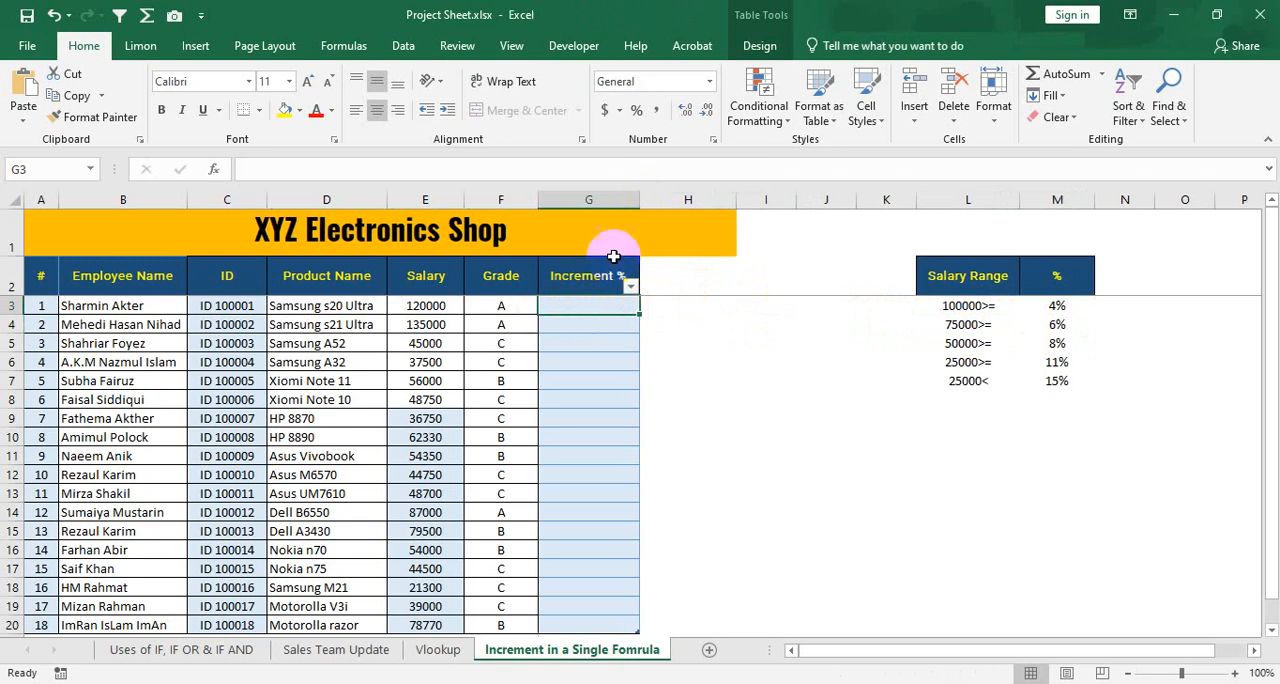
Turn off the filter button on the employee table's Increment % header.
click(603, 278)
click(759, 45)
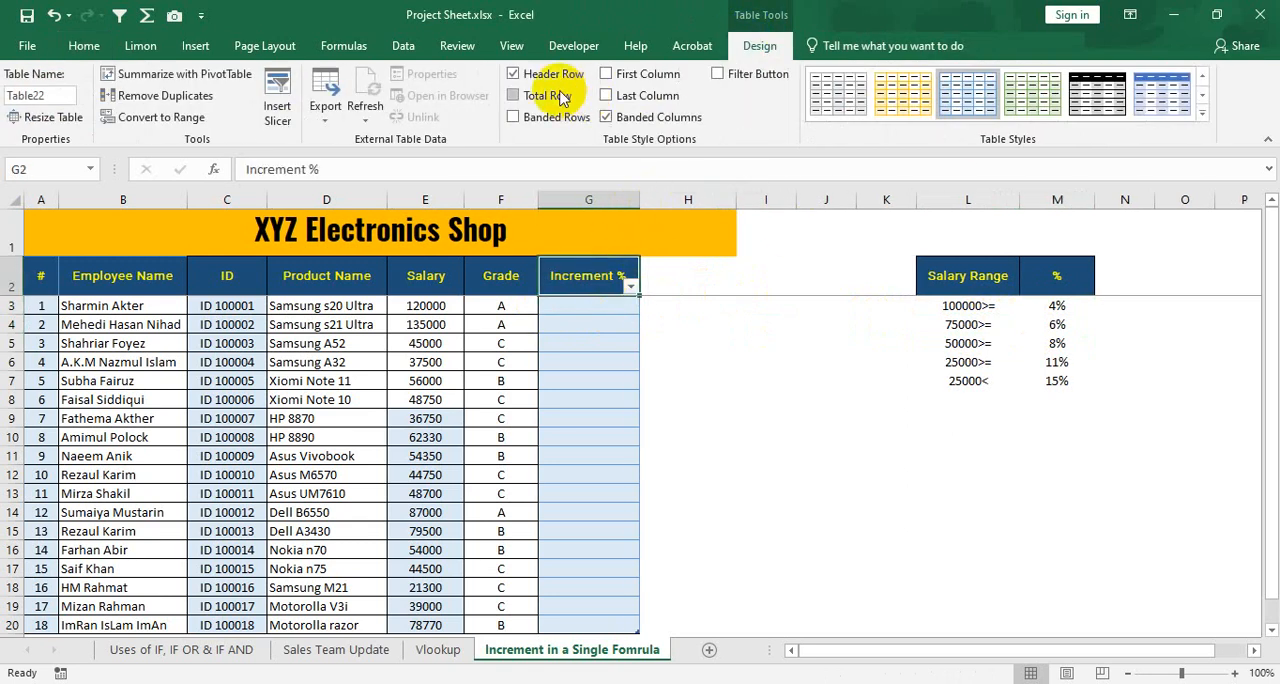
click(745, 82)
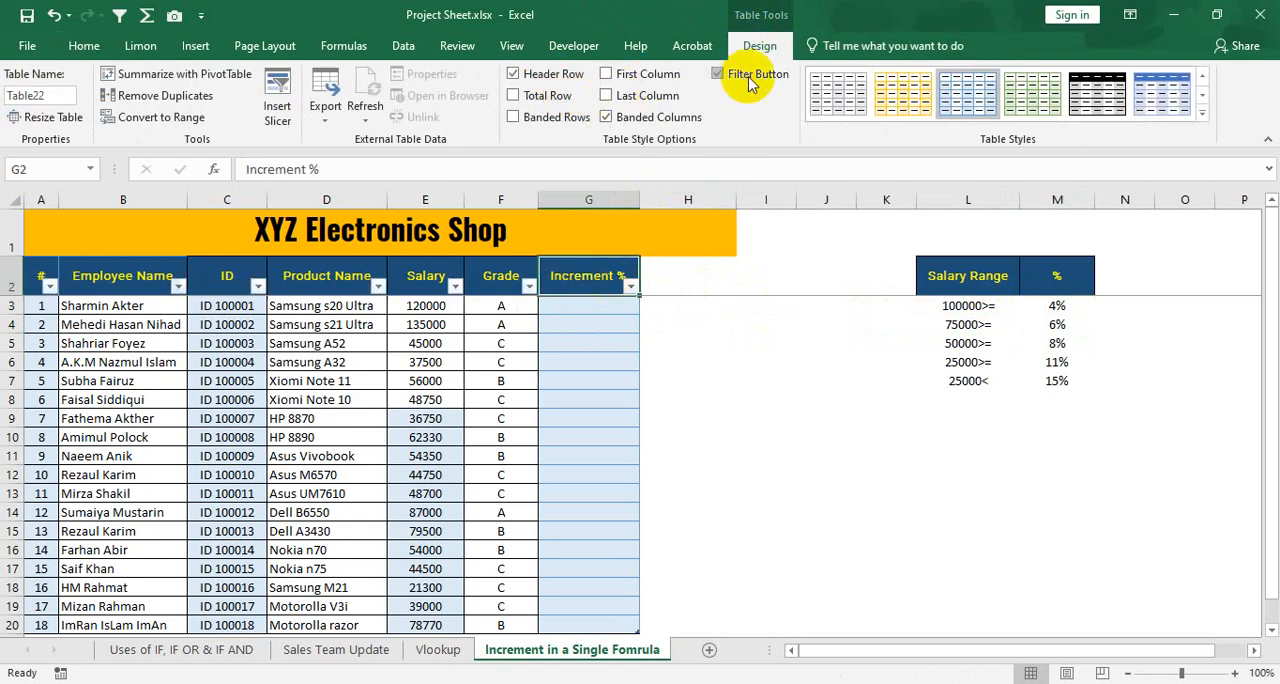
click(608, 306)
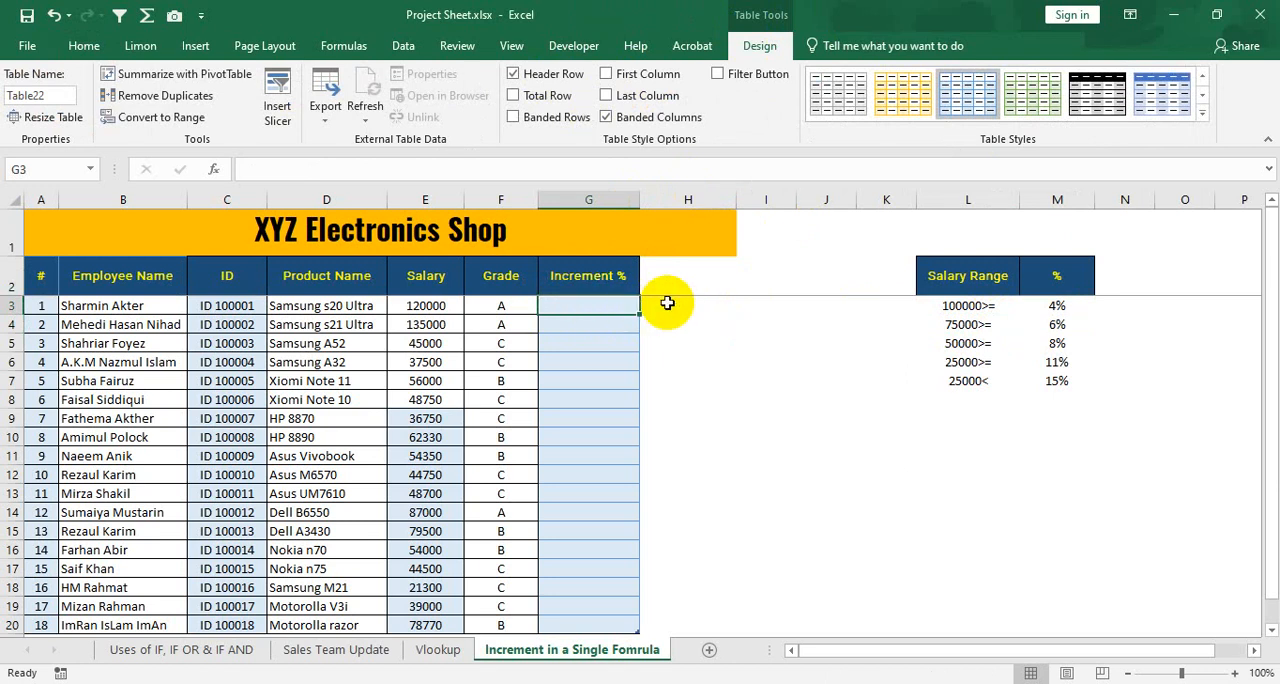
text(=if)
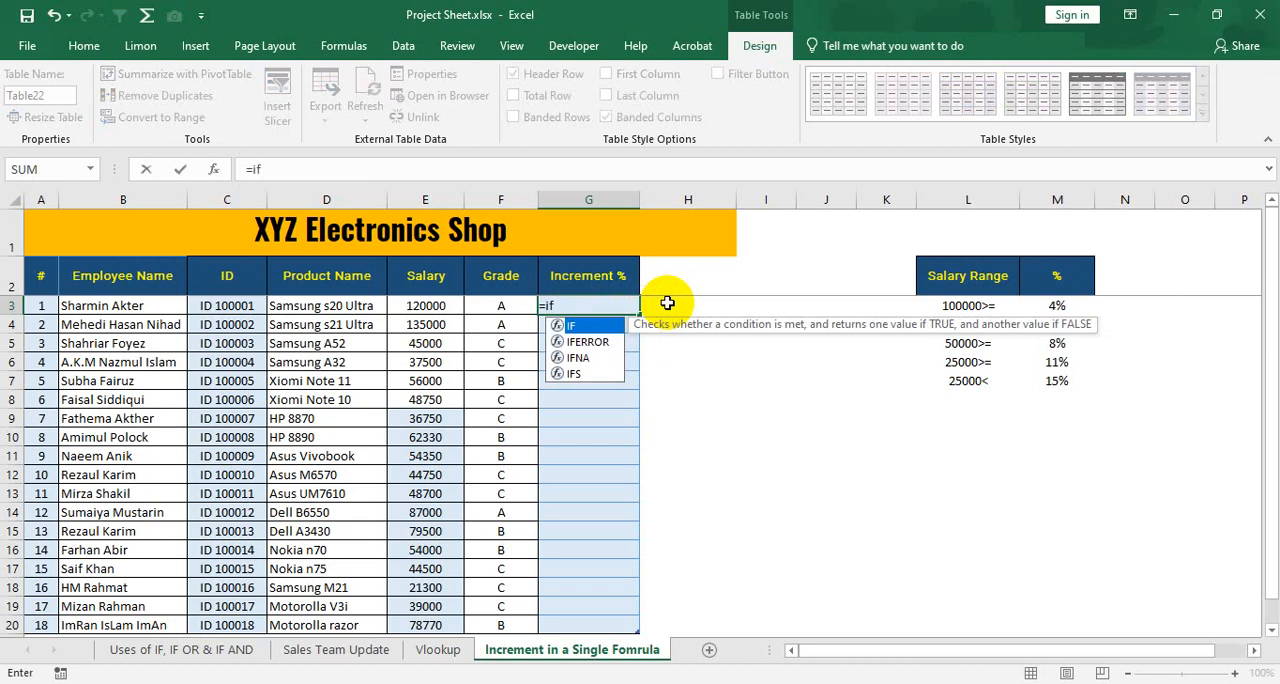
key(Tab)
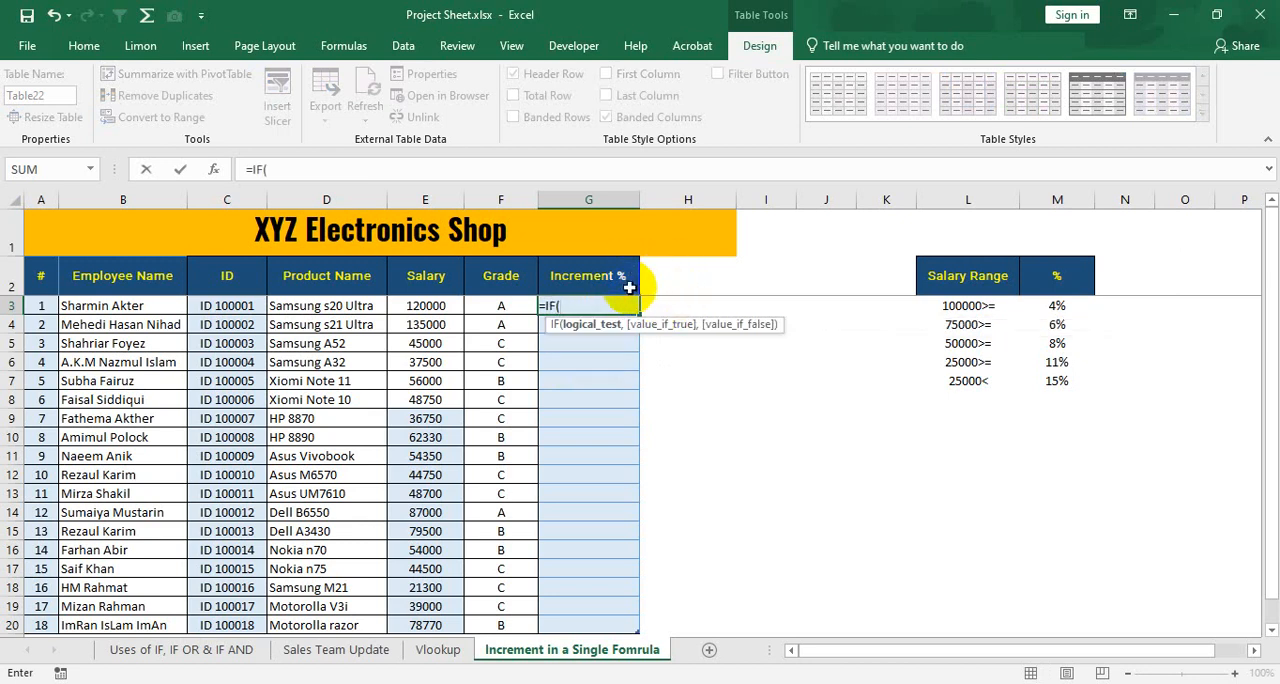
click(437, 308)
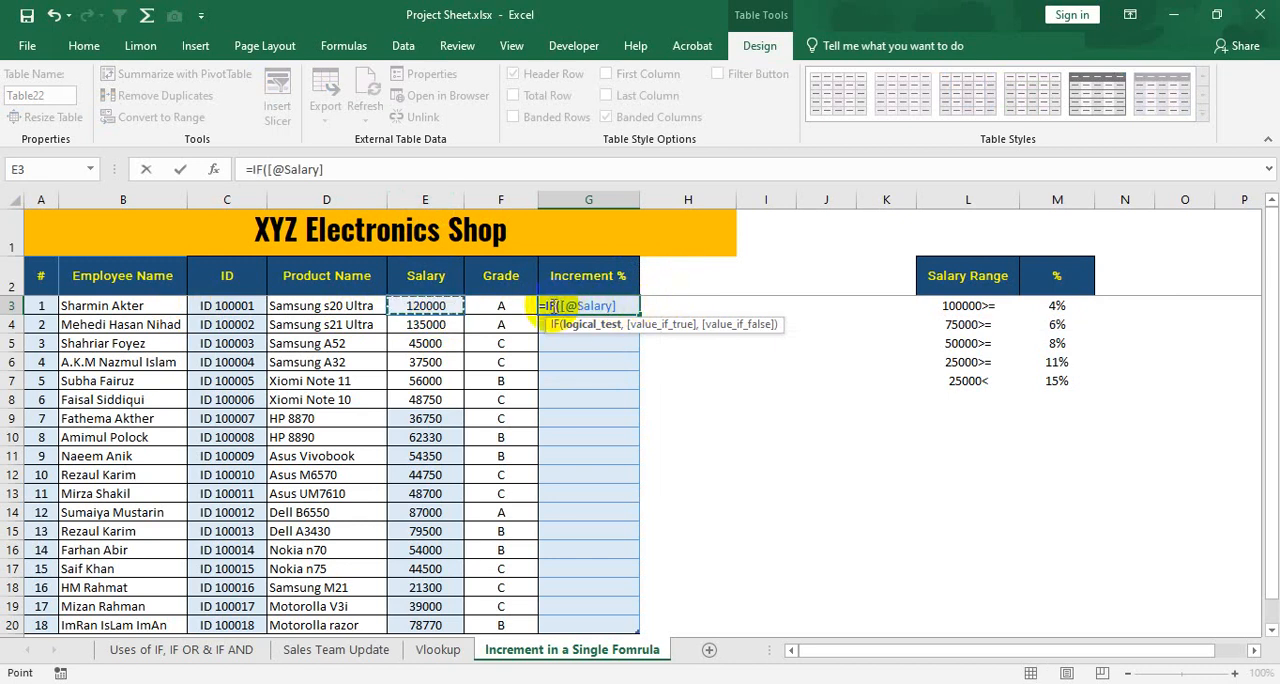
drag(560, 306, 650, 306)
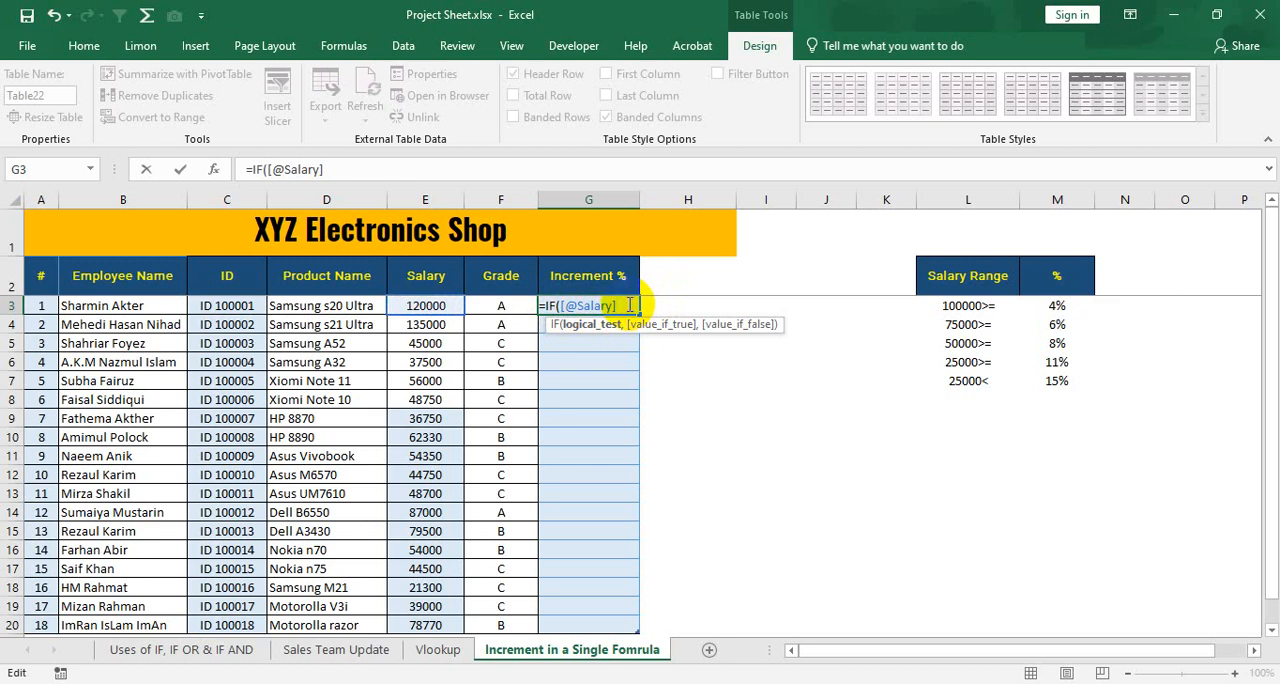
text(>=100000)
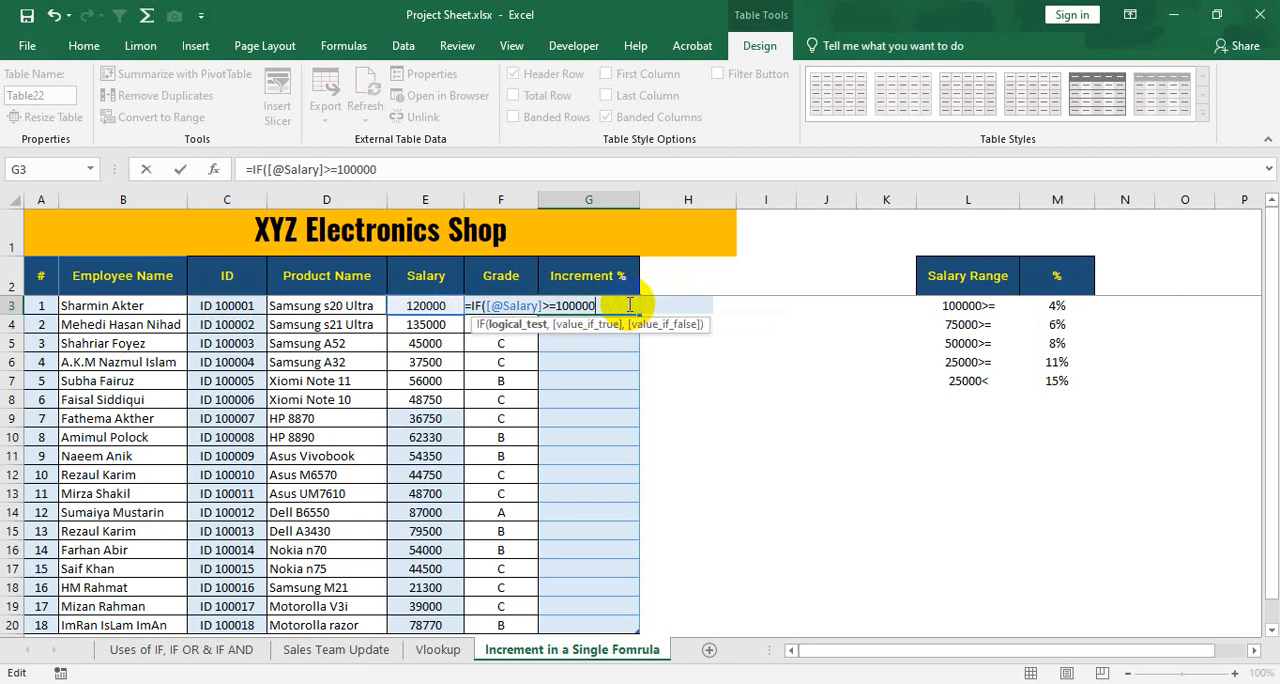
text(,)
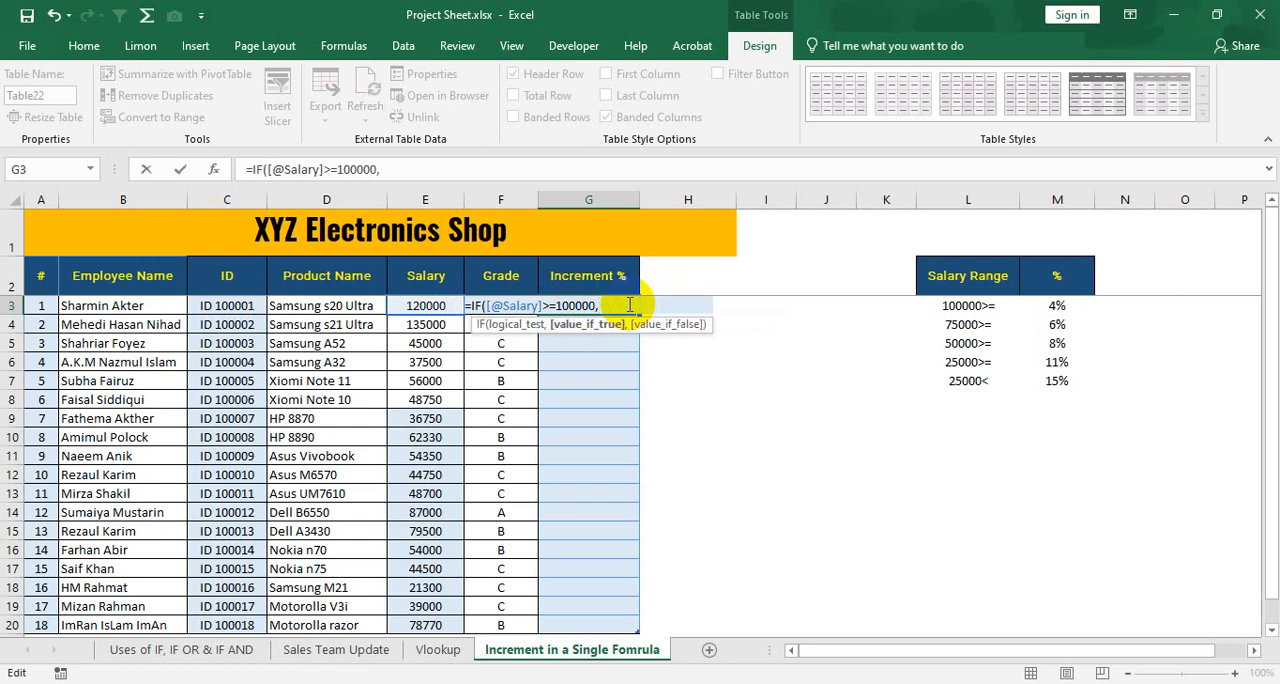
click(428, 305)
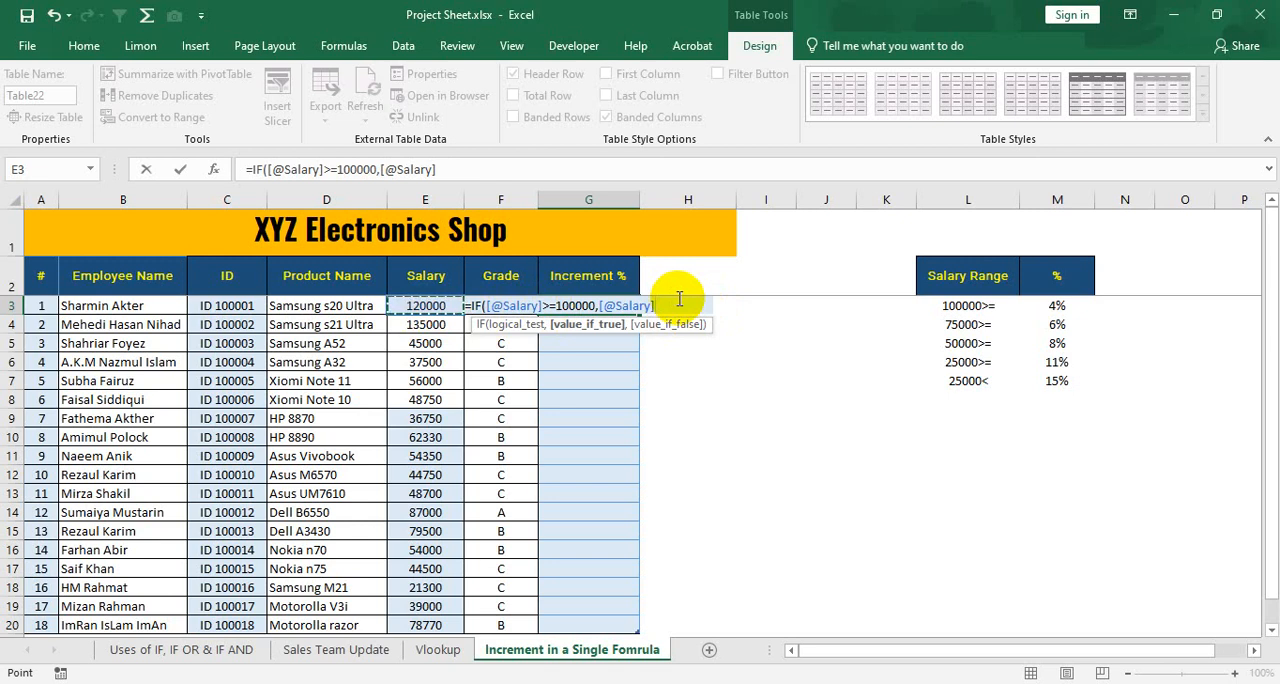
text(*4%)
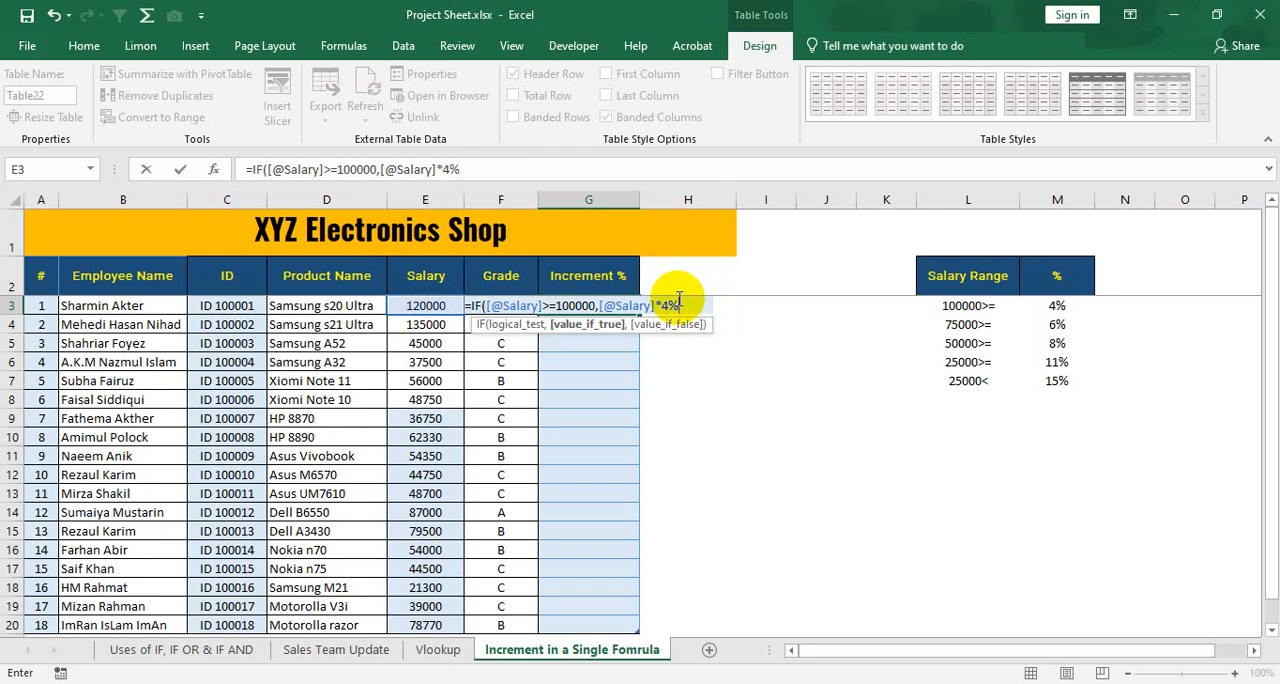
text(,)
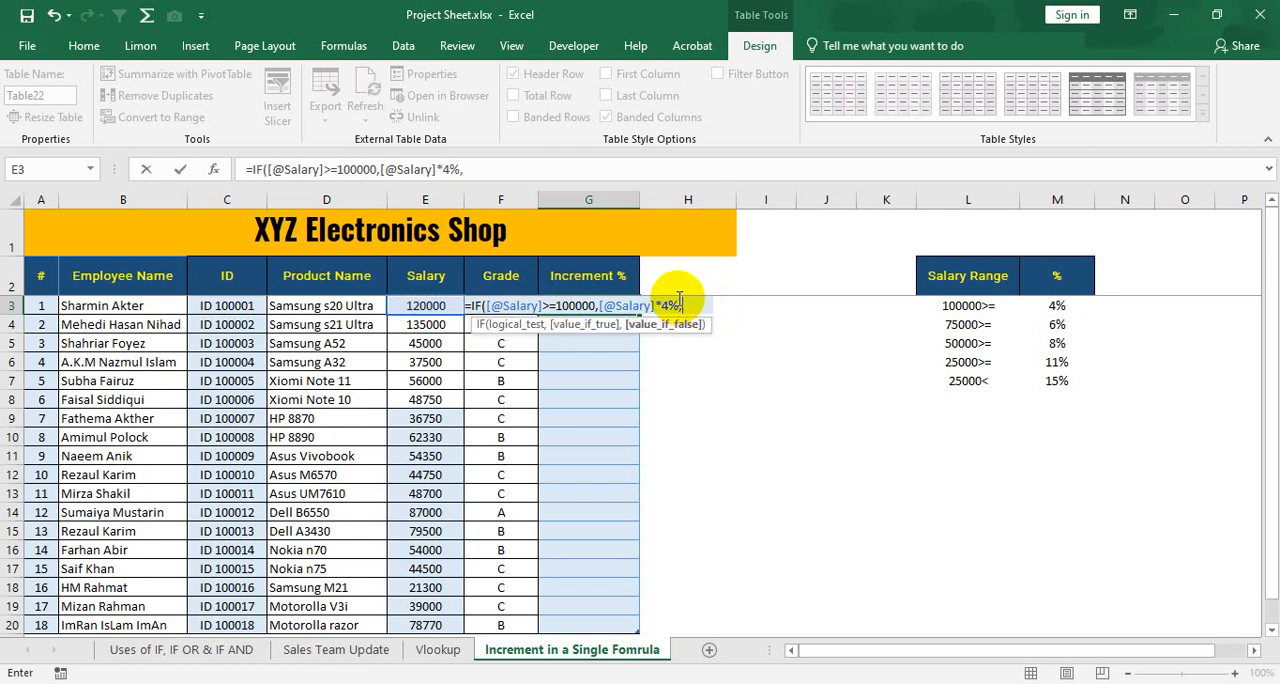
text(IF()
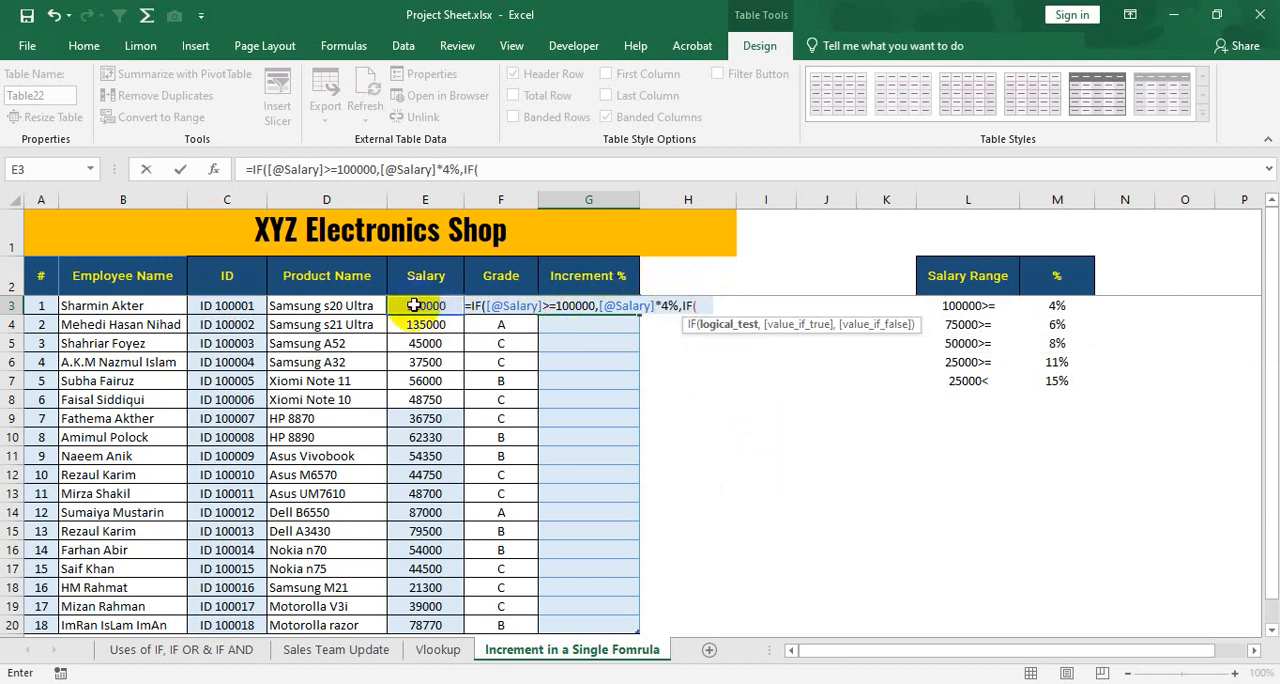
click(413, 305)
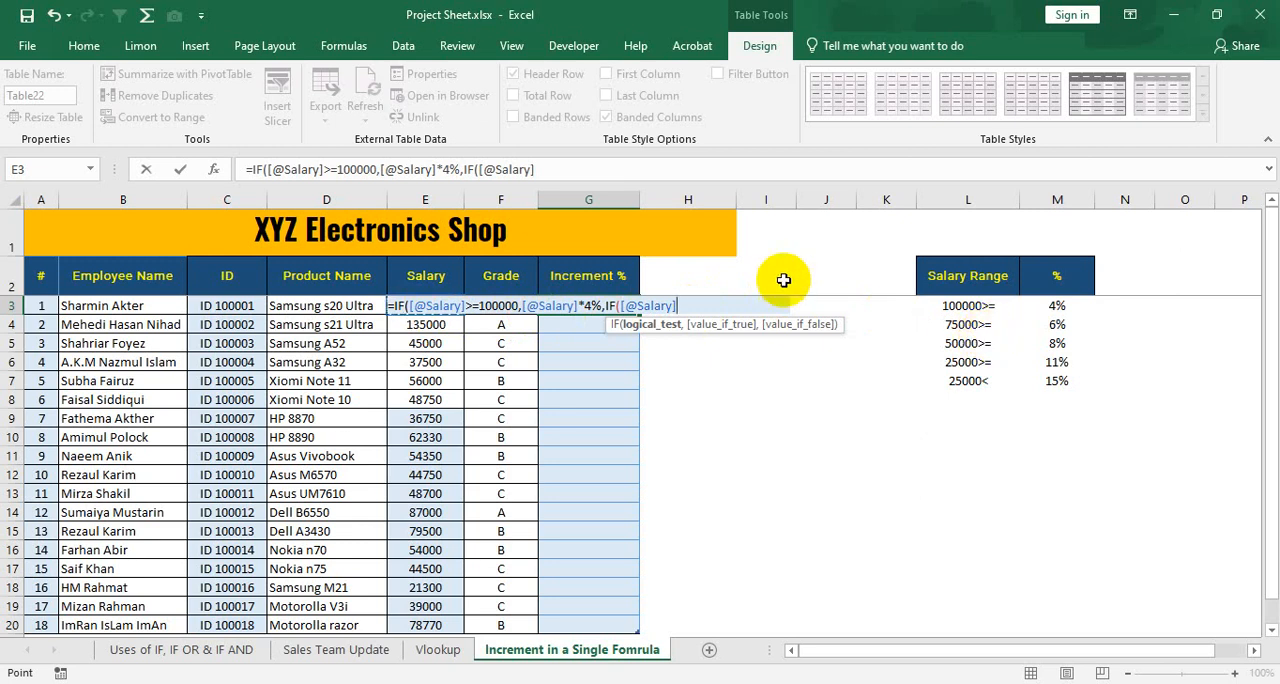
text(>=7500)
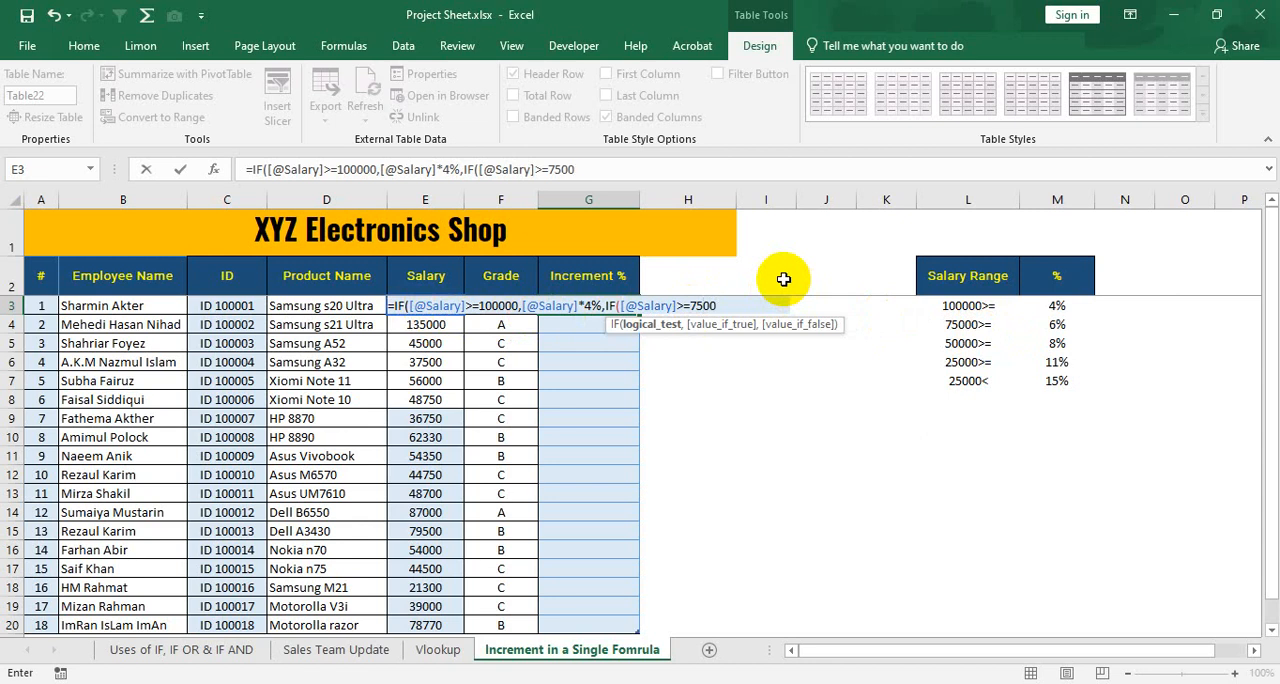
text(0,)
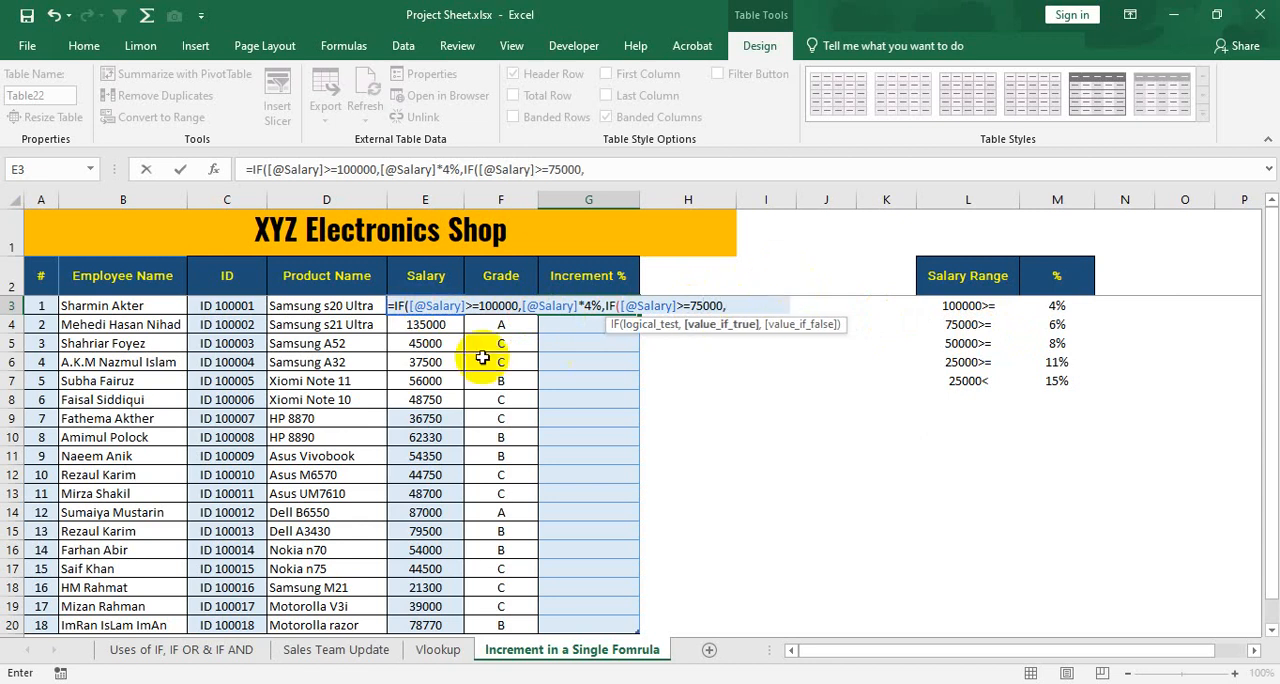
click(386, 305)
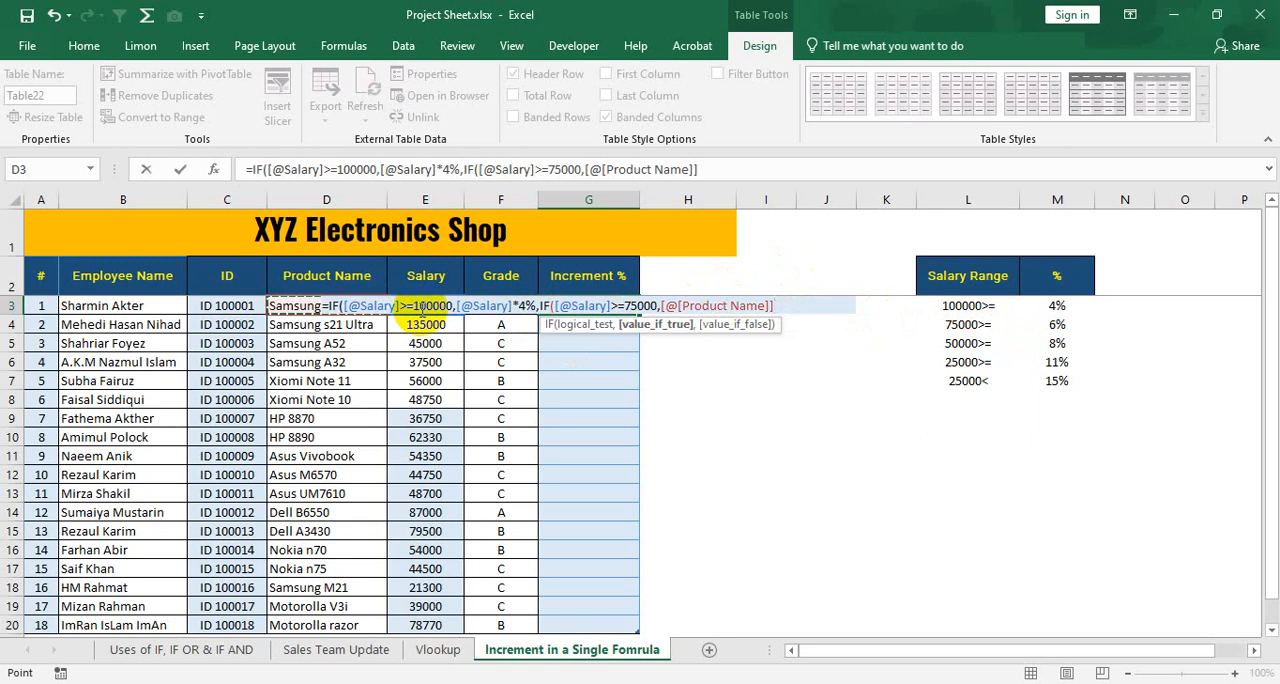
click(422, 310)
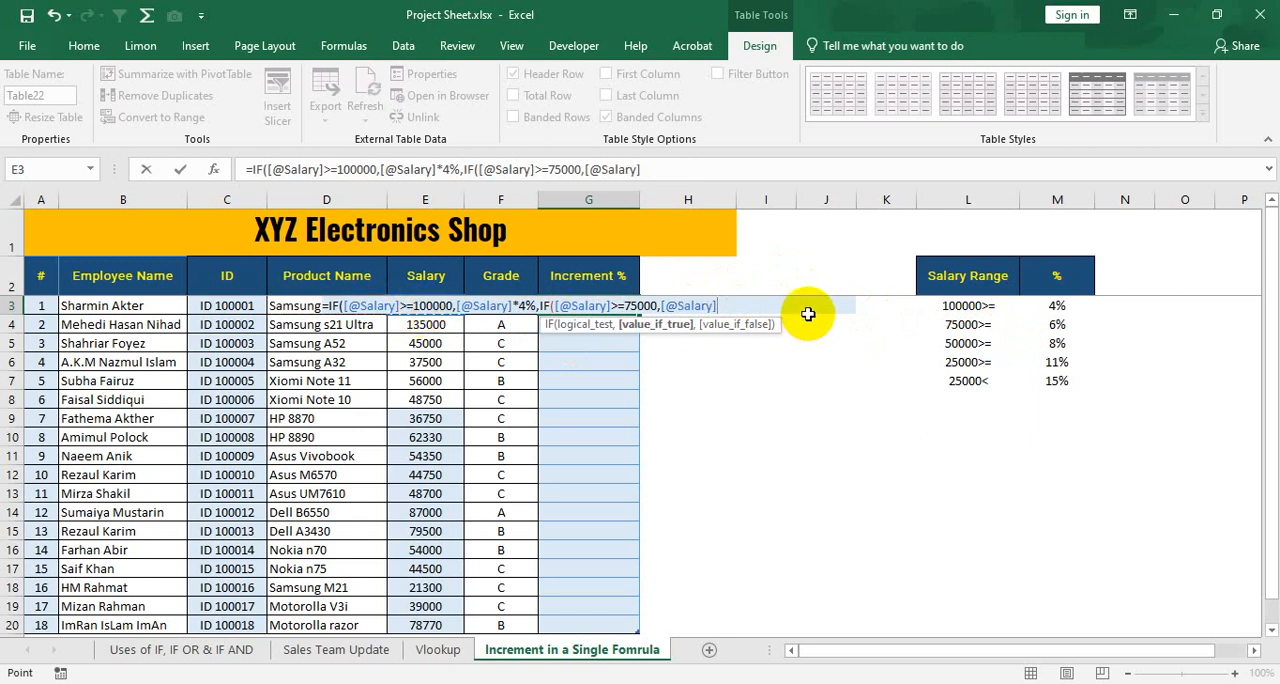
text(*6%,)
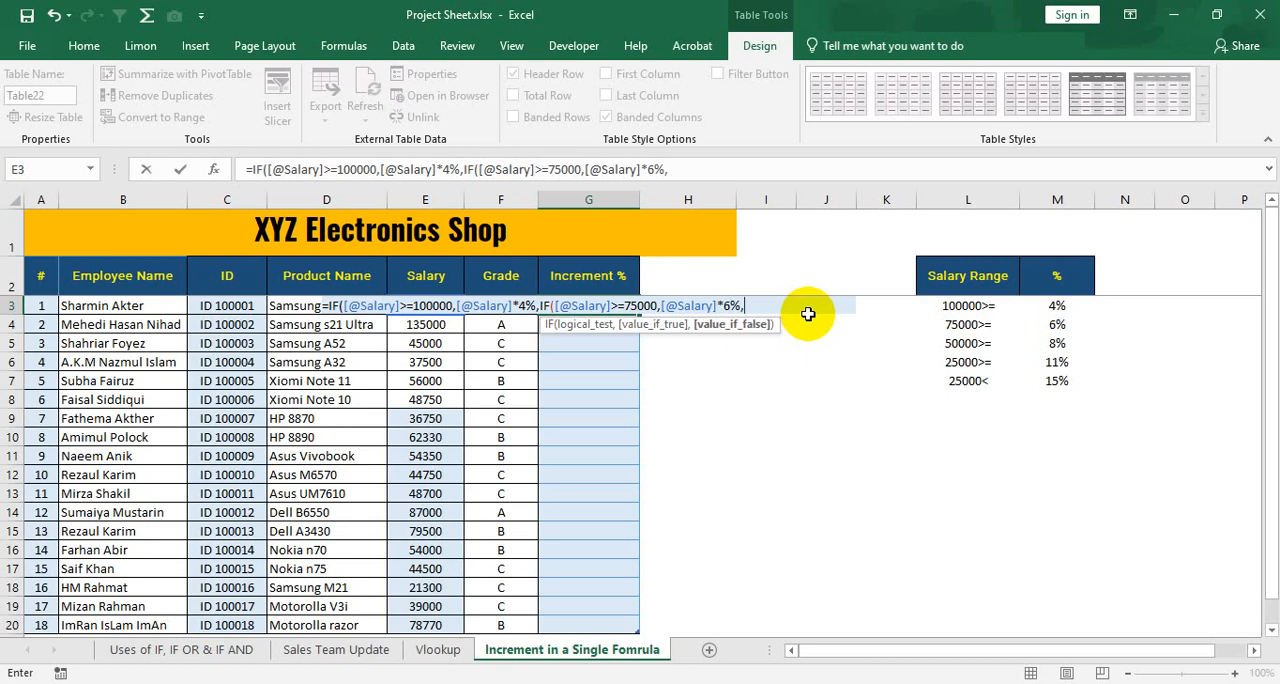
text(IF()
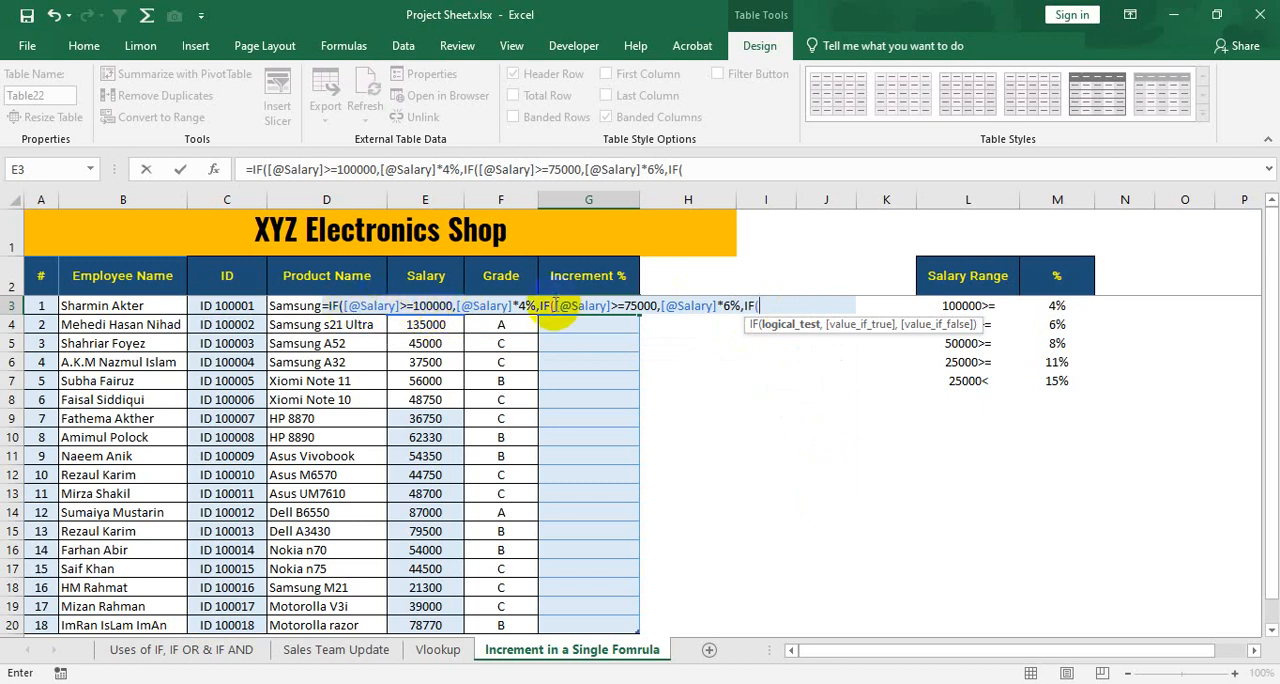
drag(557, 305, 648, 305)
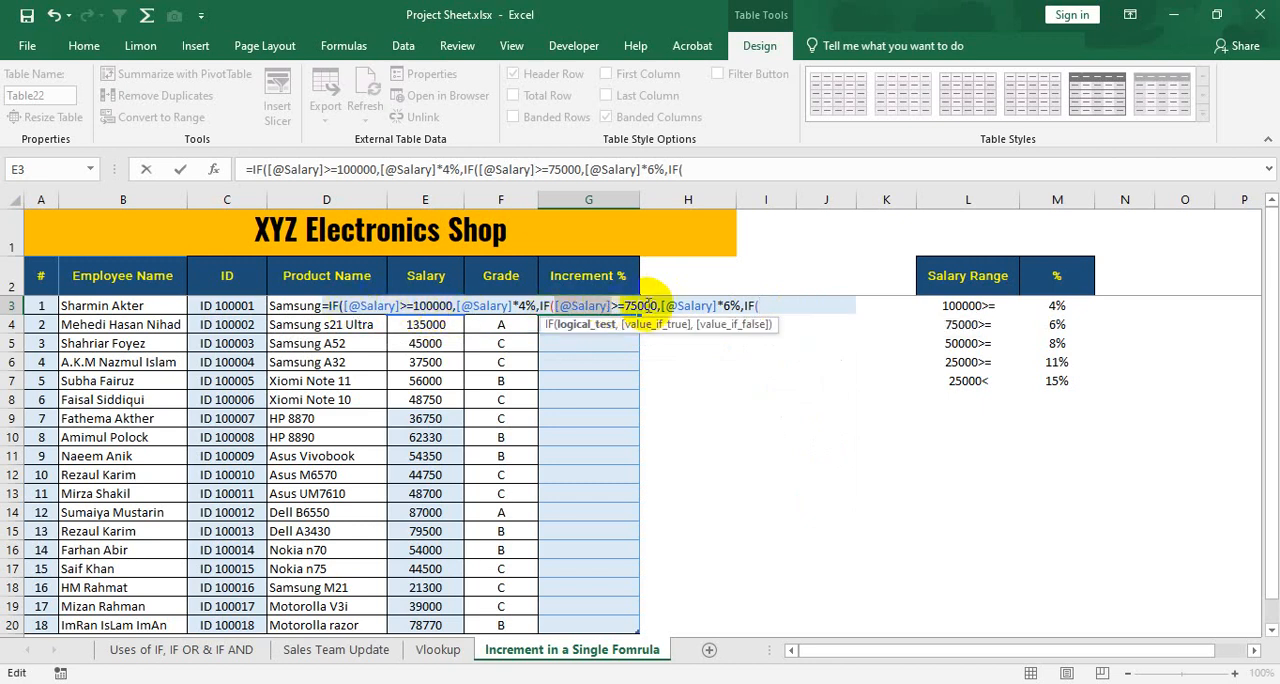
click(768, 306)
text([@Salary])
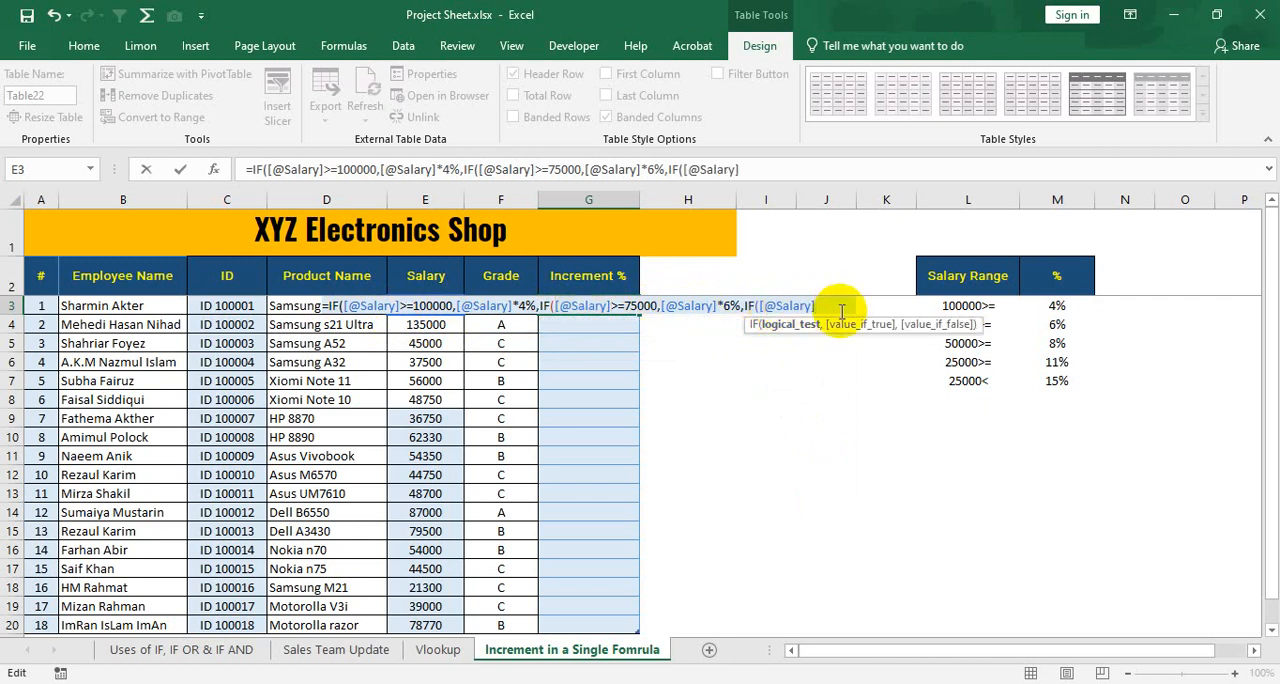
text(>)
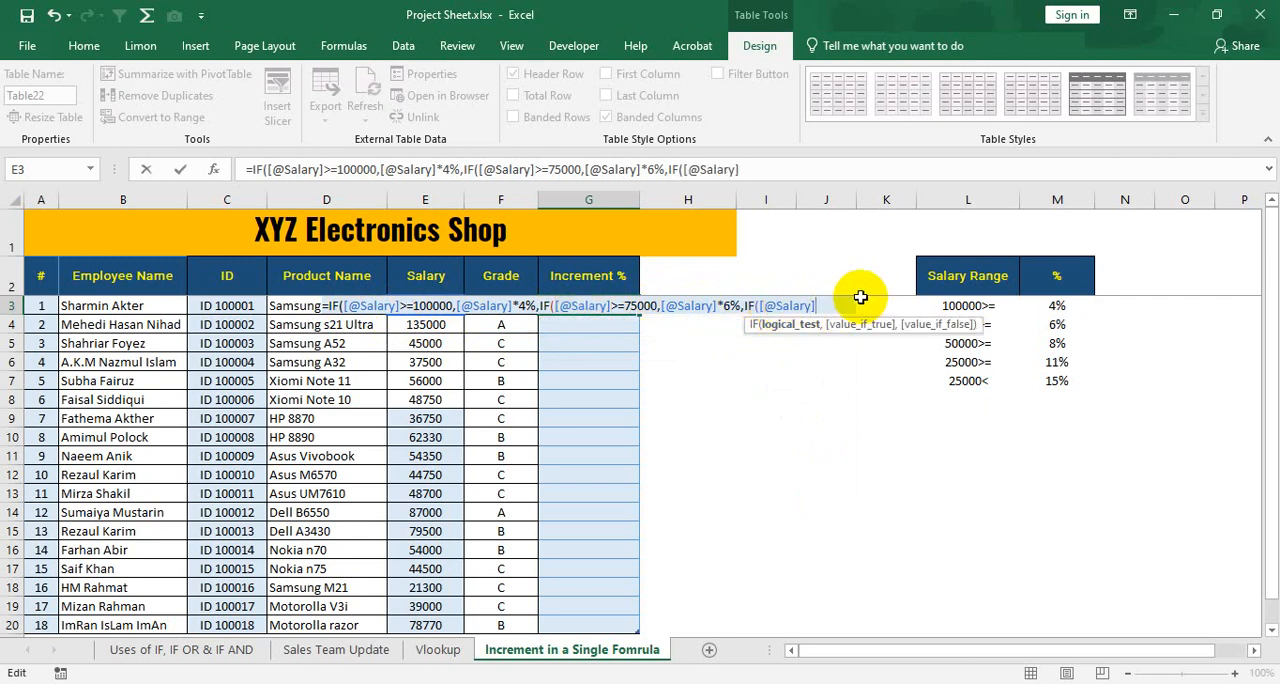
text(=50000)
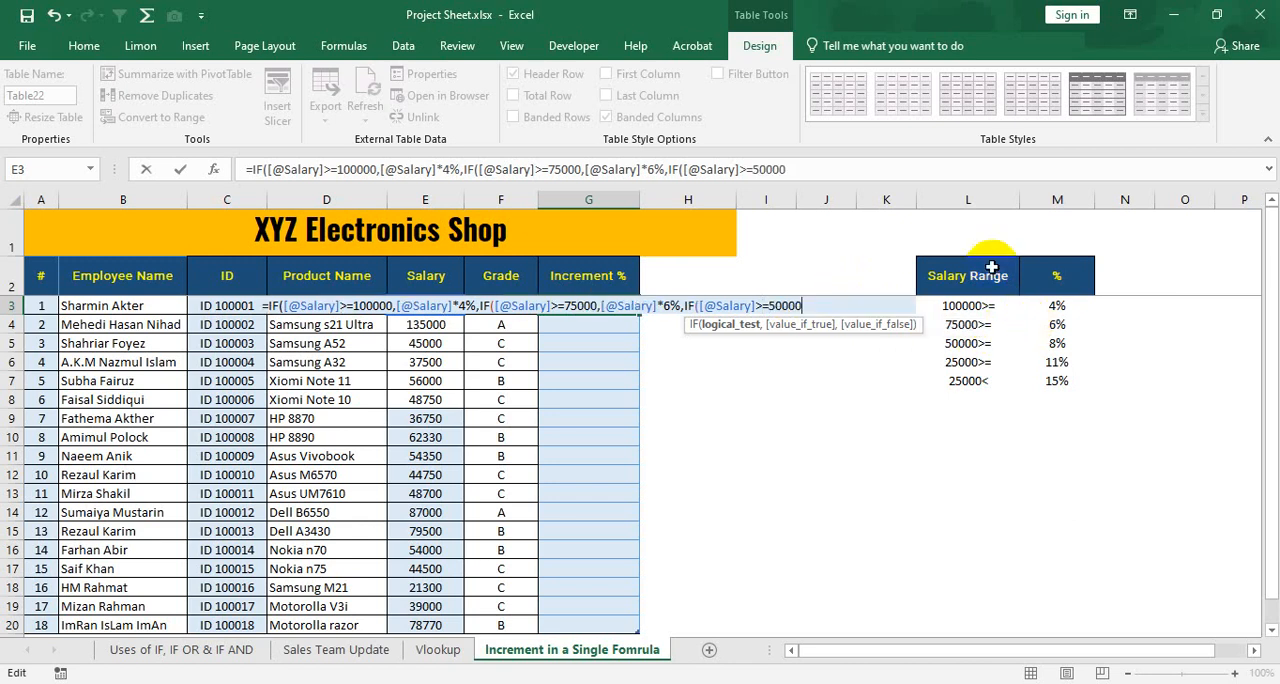
text(,)
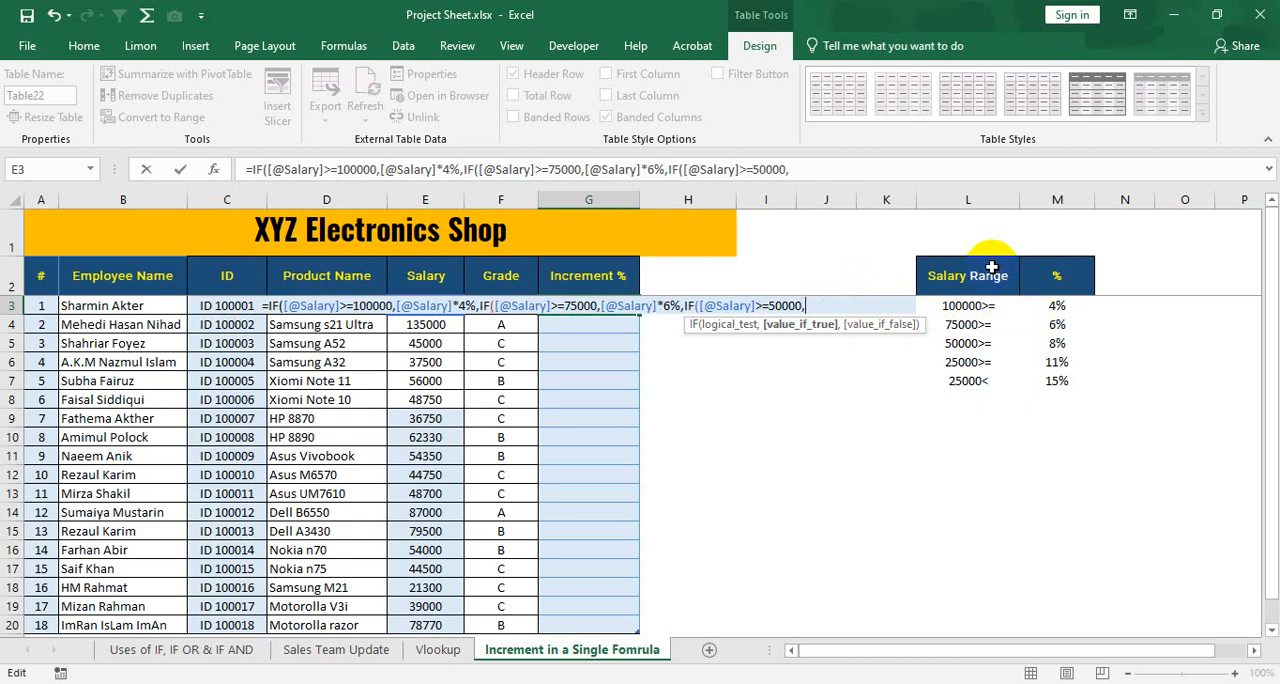
text([@Salary])
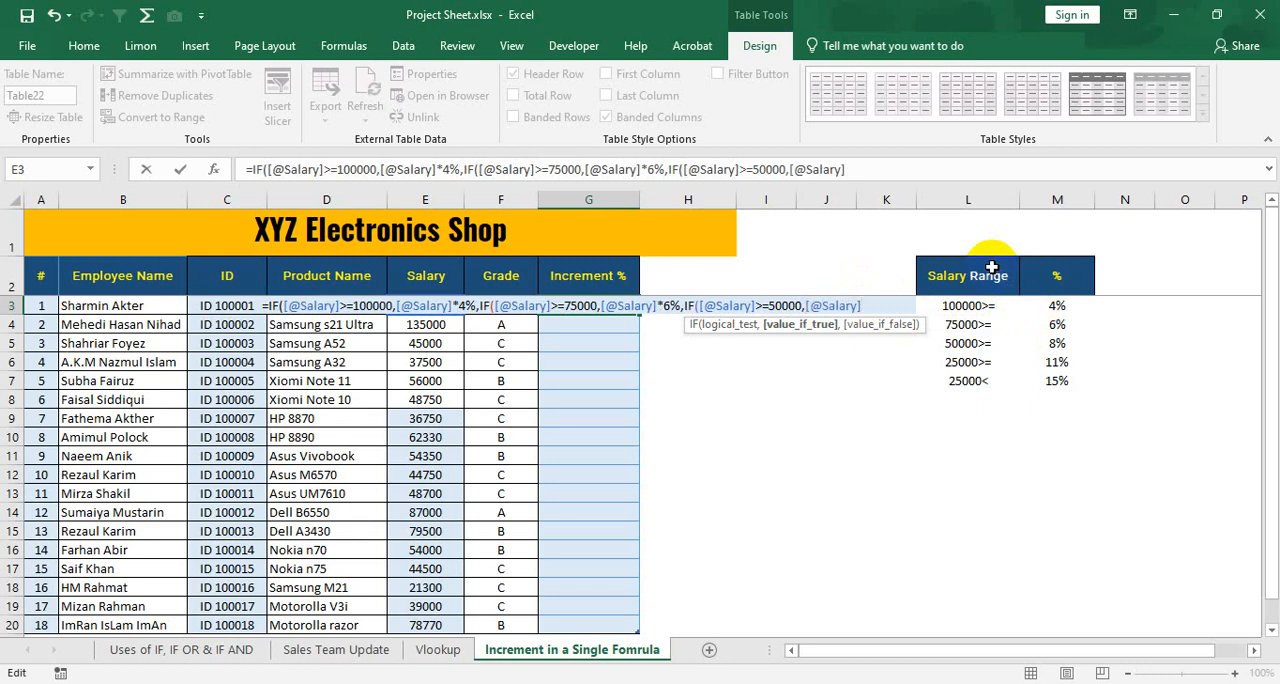
text(*8%,IF()
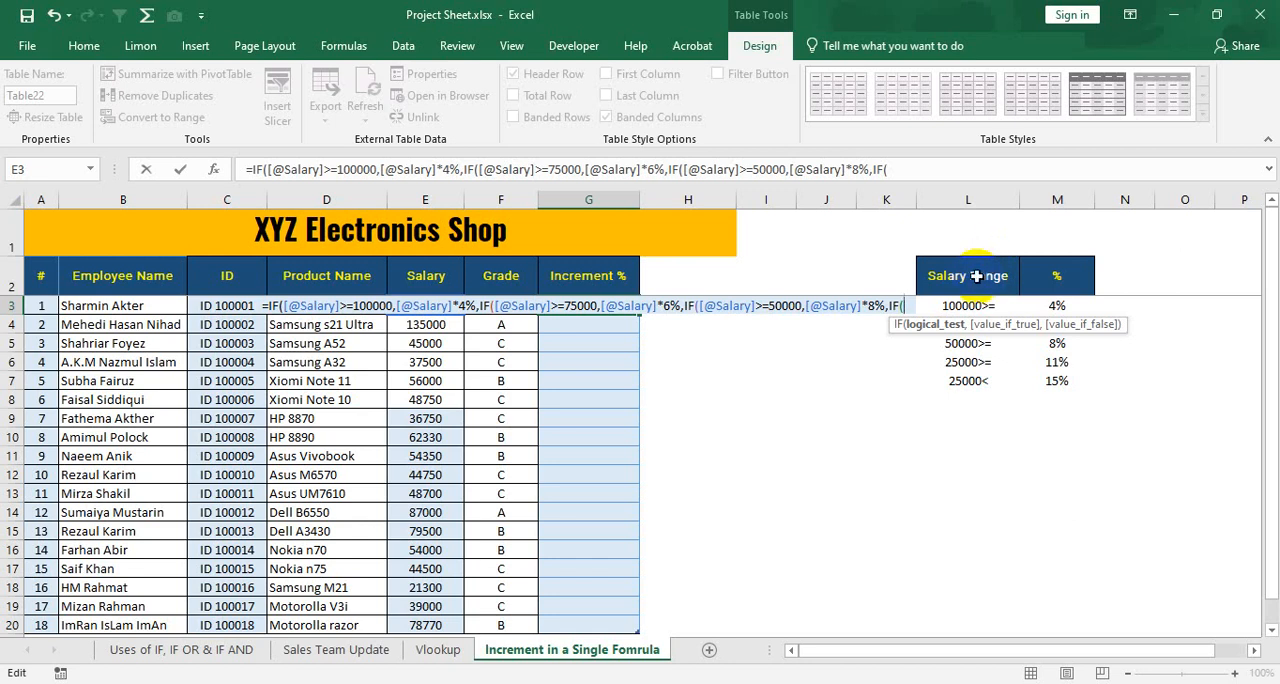
text([@Salary])
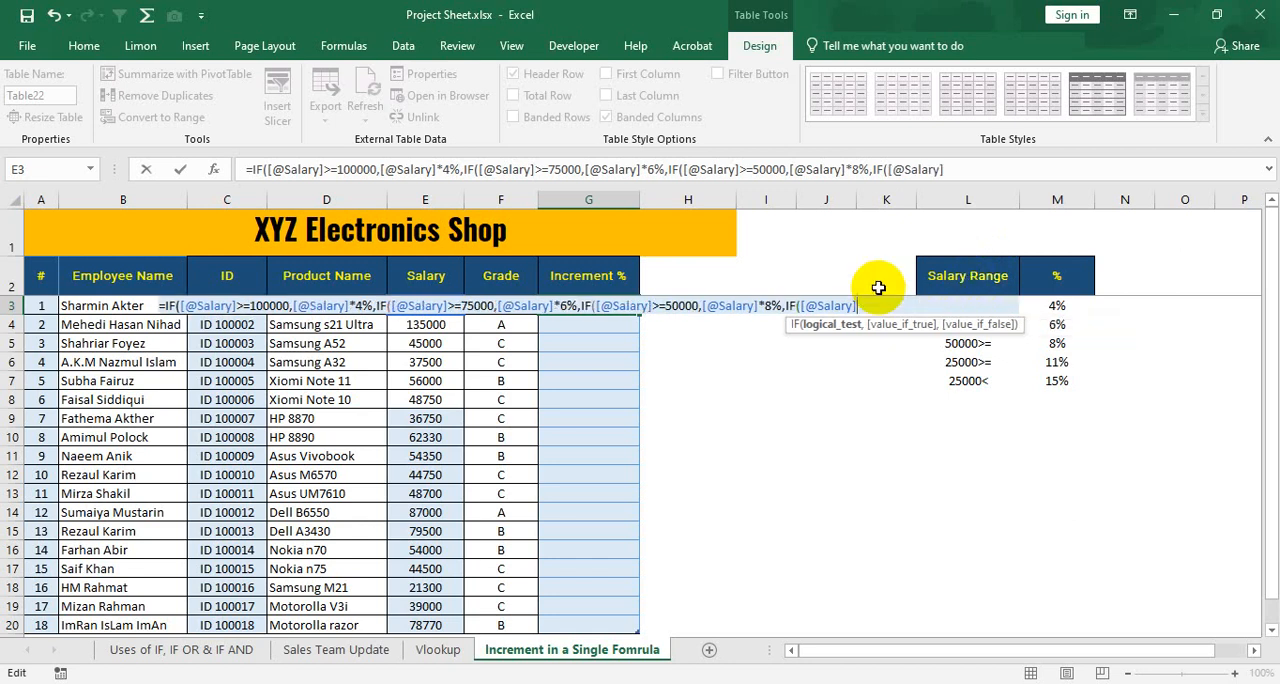
text(>=25000,)
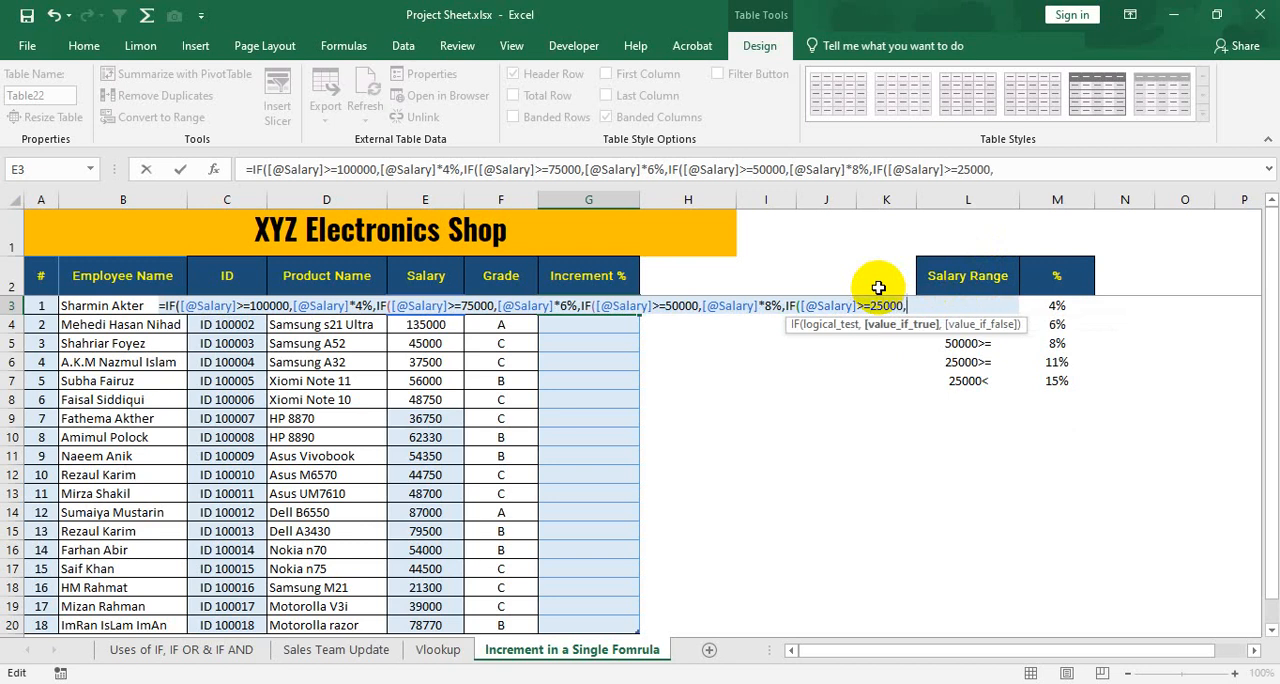
text([@Salary])
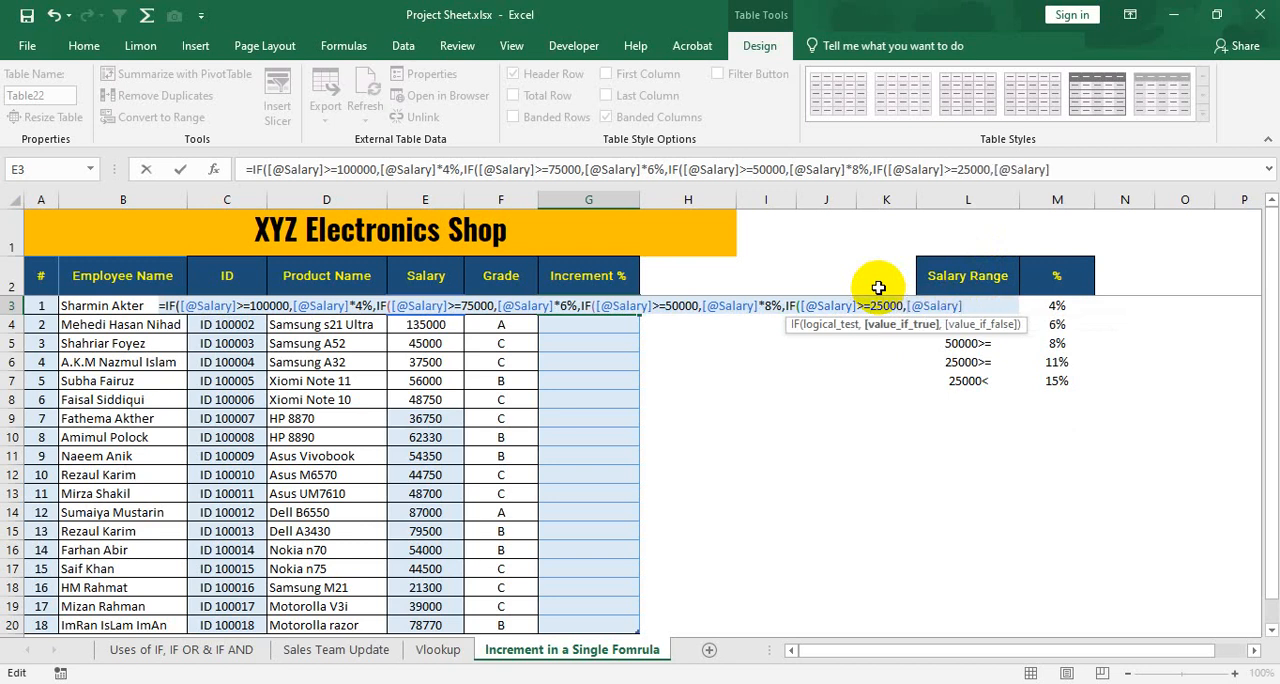
text(*11%)
text(,)
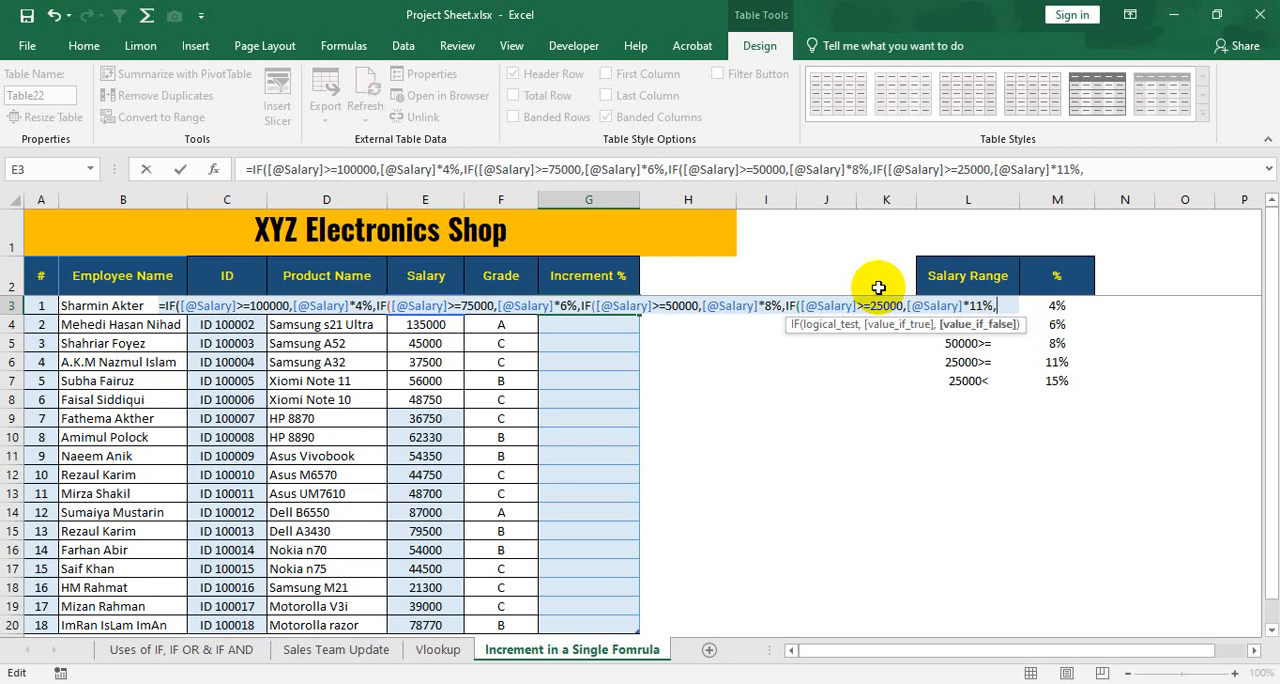
text(IF()
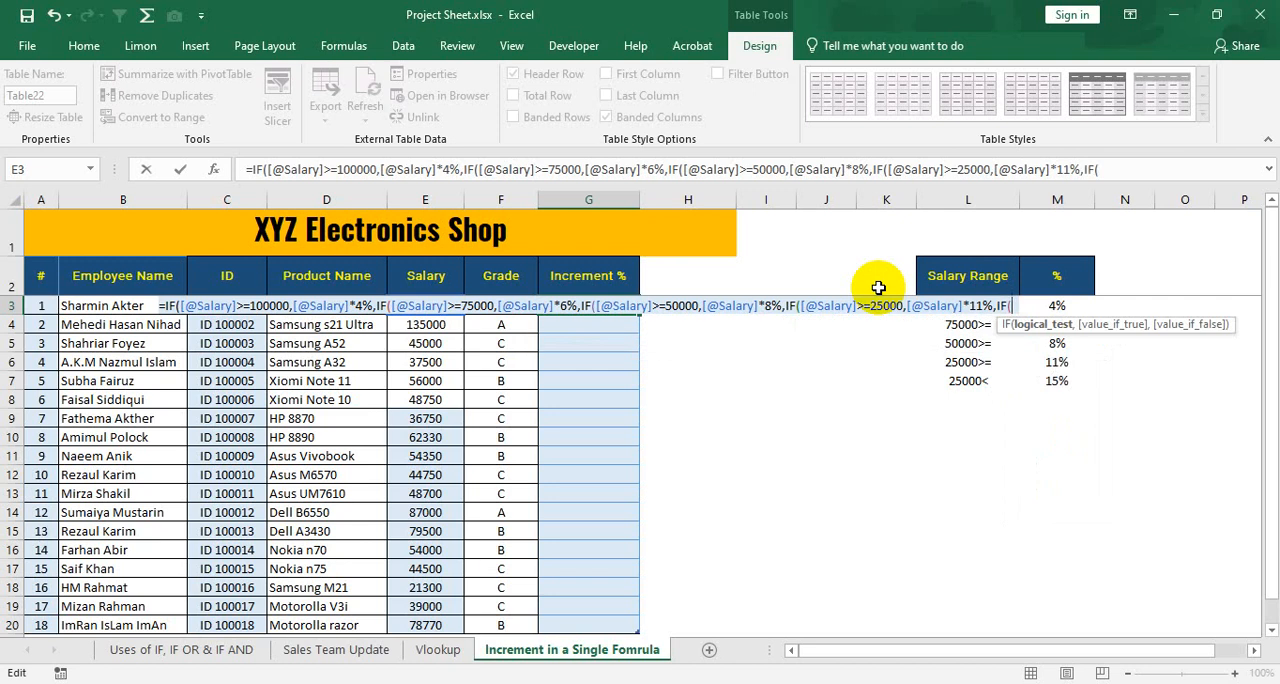
text([@Salary])
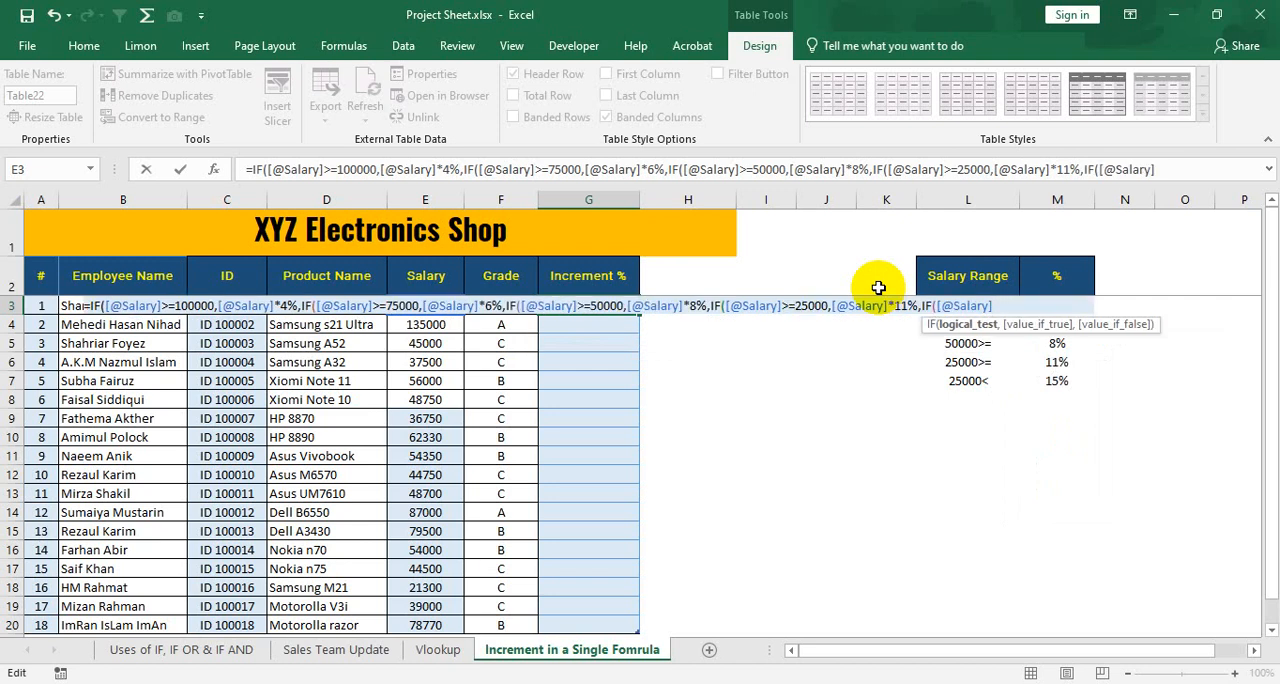
text(<25000,)
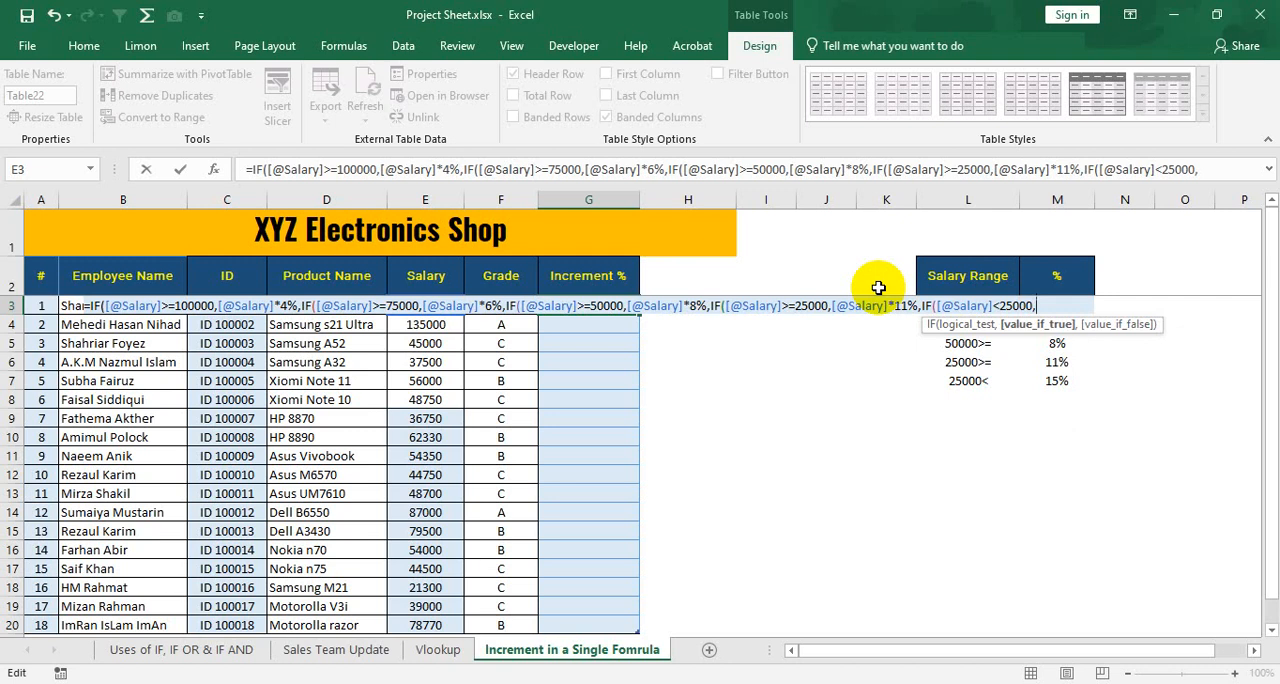
text([@Salary])
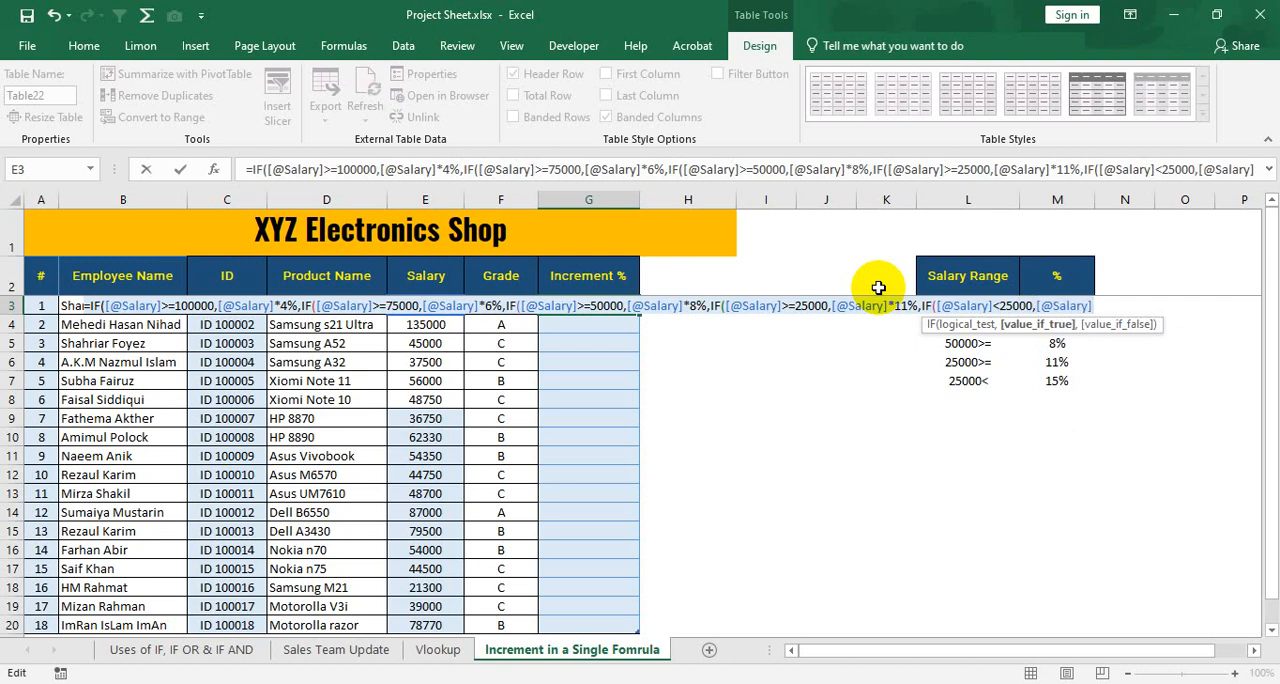
text(*)
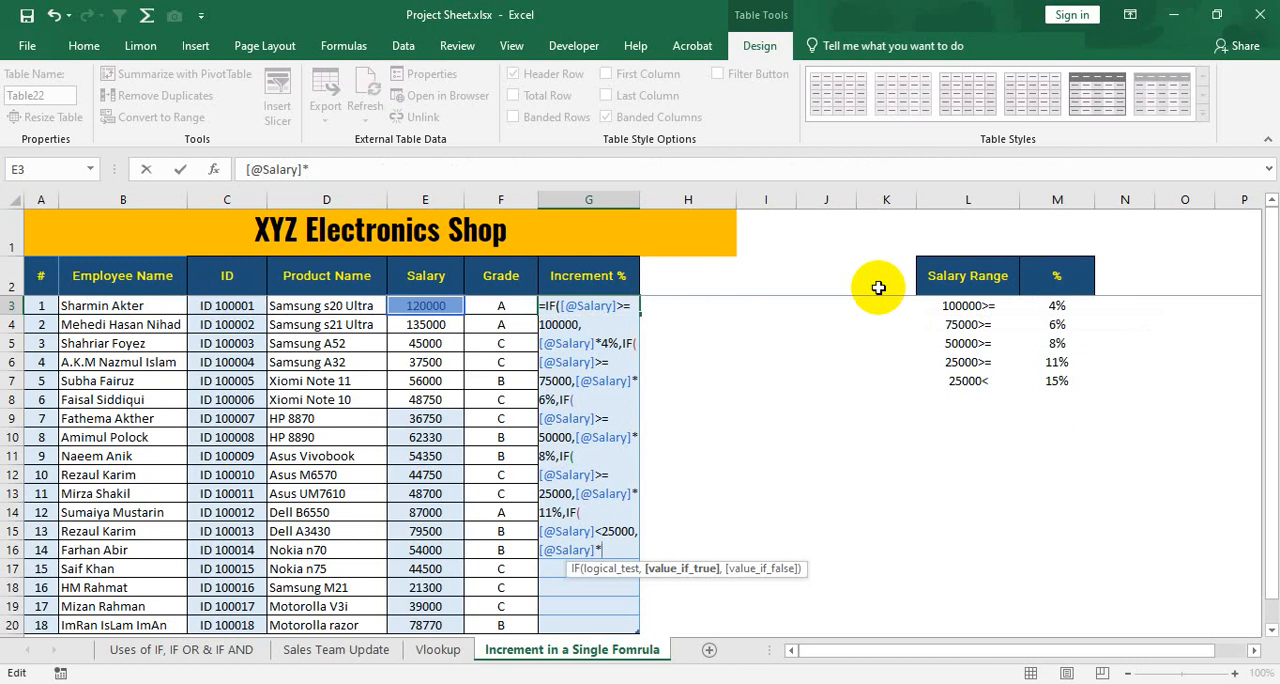
text(15%)
text(,)
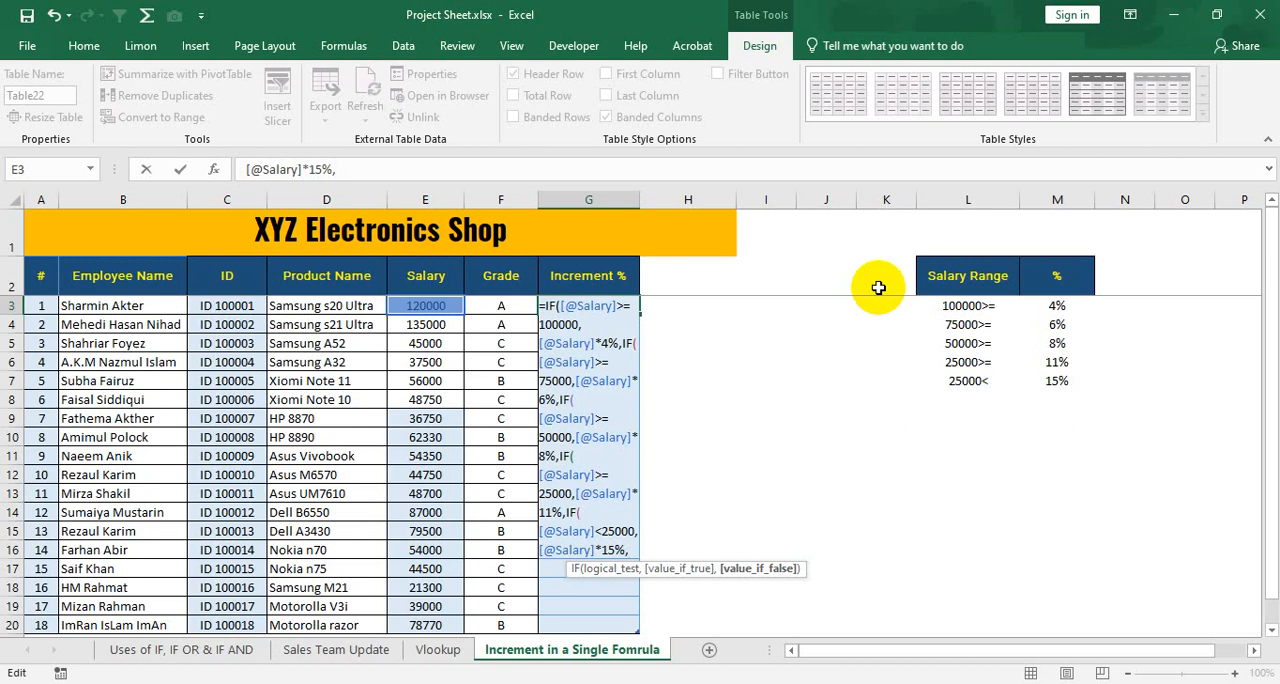
Set 0 as the final false value, close all five IFs and commit the formula to the Increment % column.
text(0)
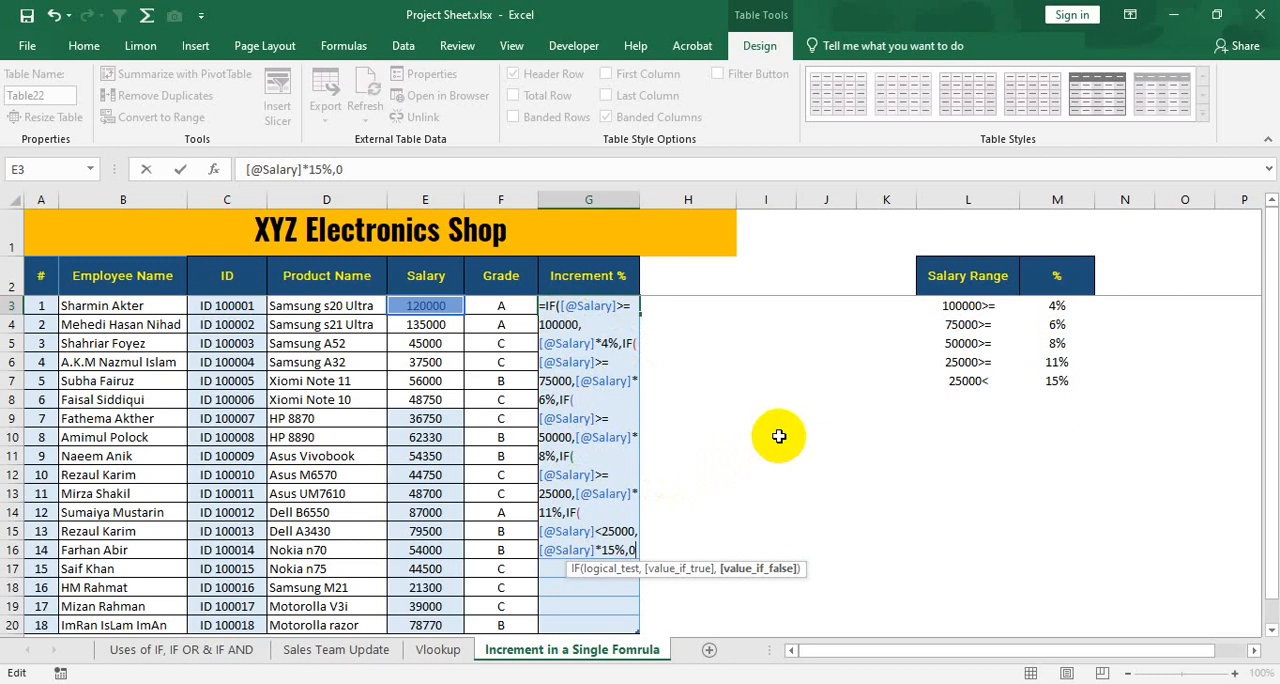
text()))
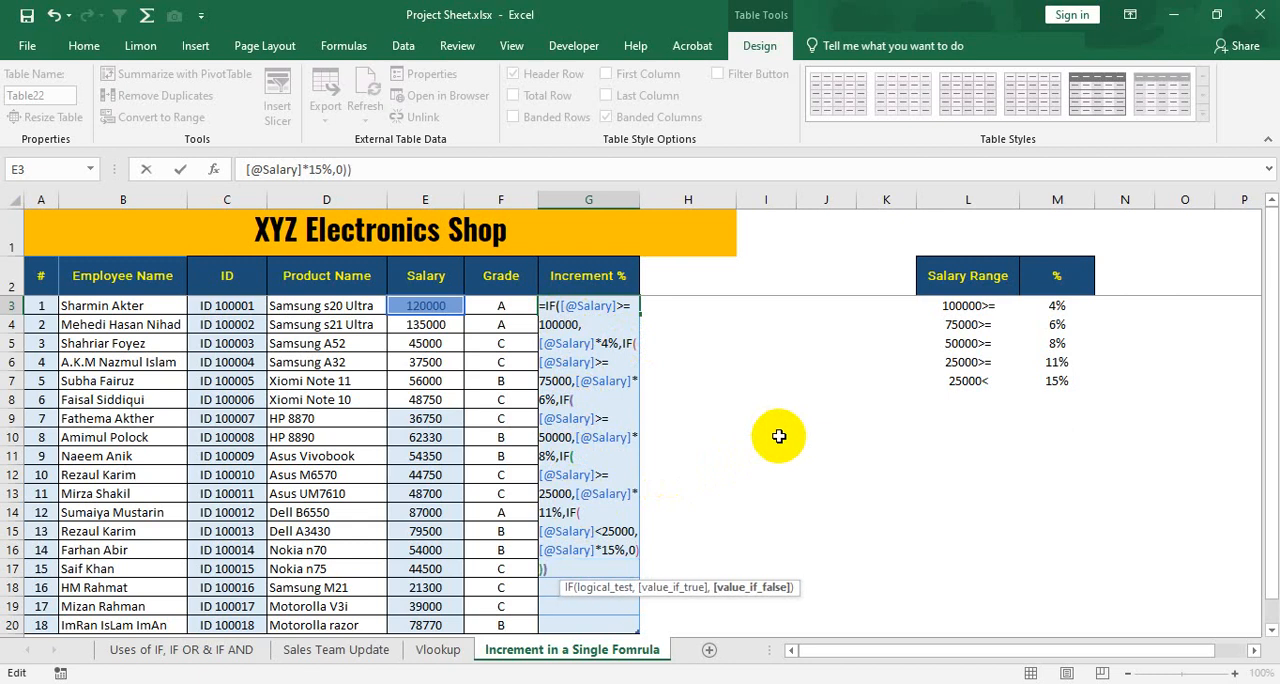
text()))
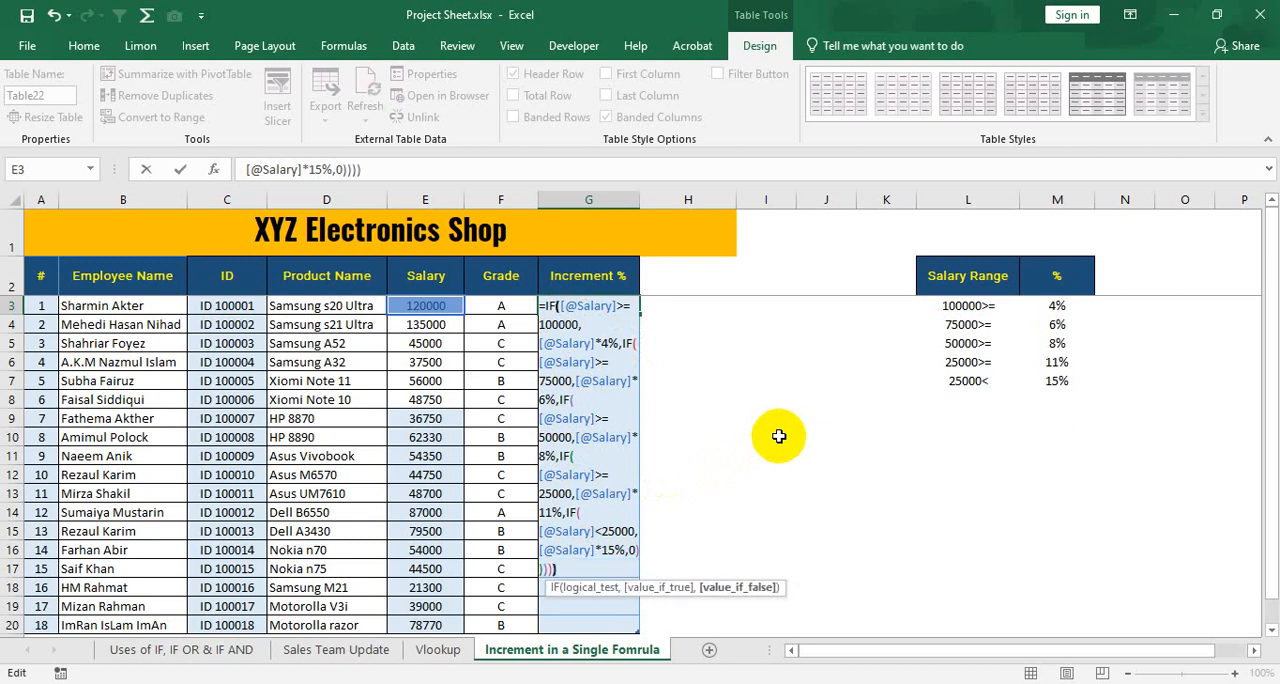
text())
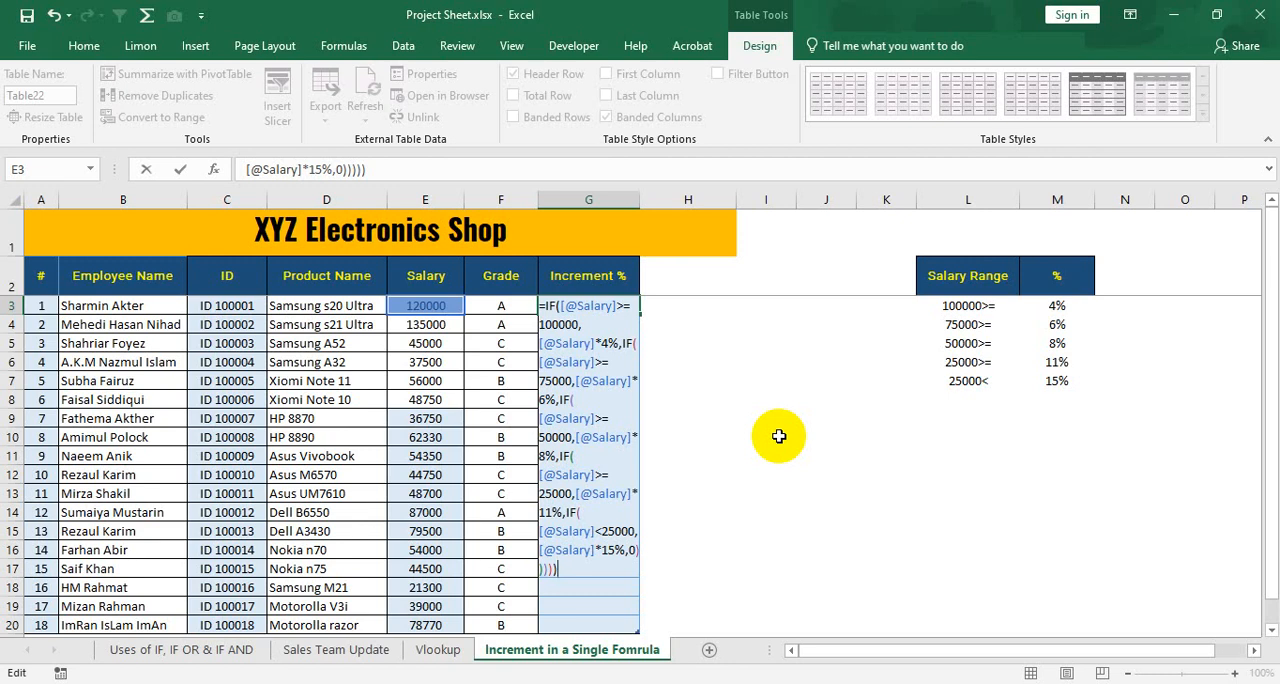
click(549, 568)
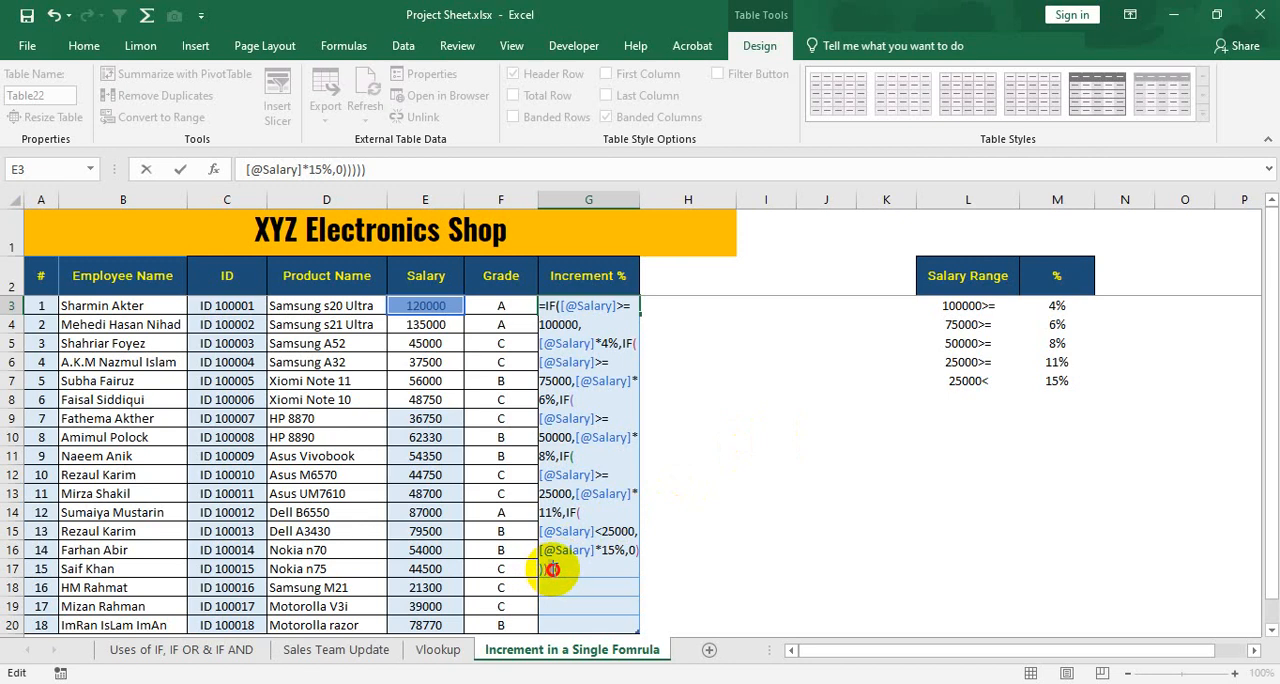
click(556, 569)
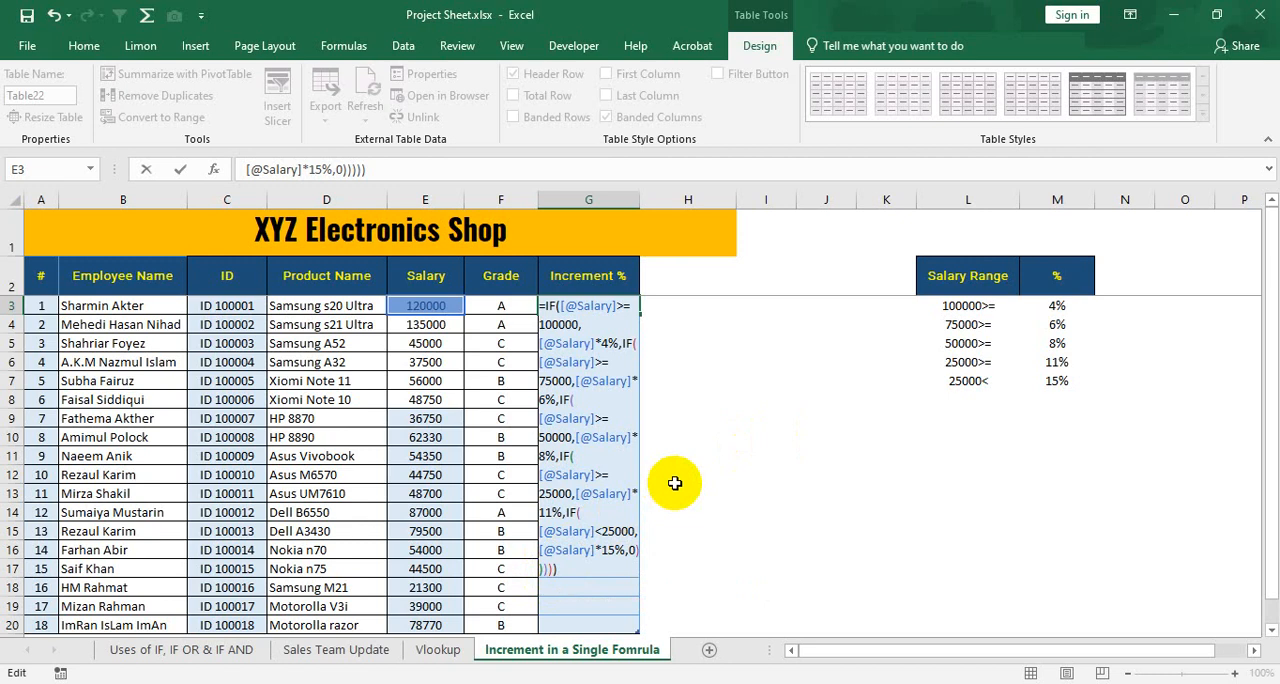
key(Return)
key(Up)
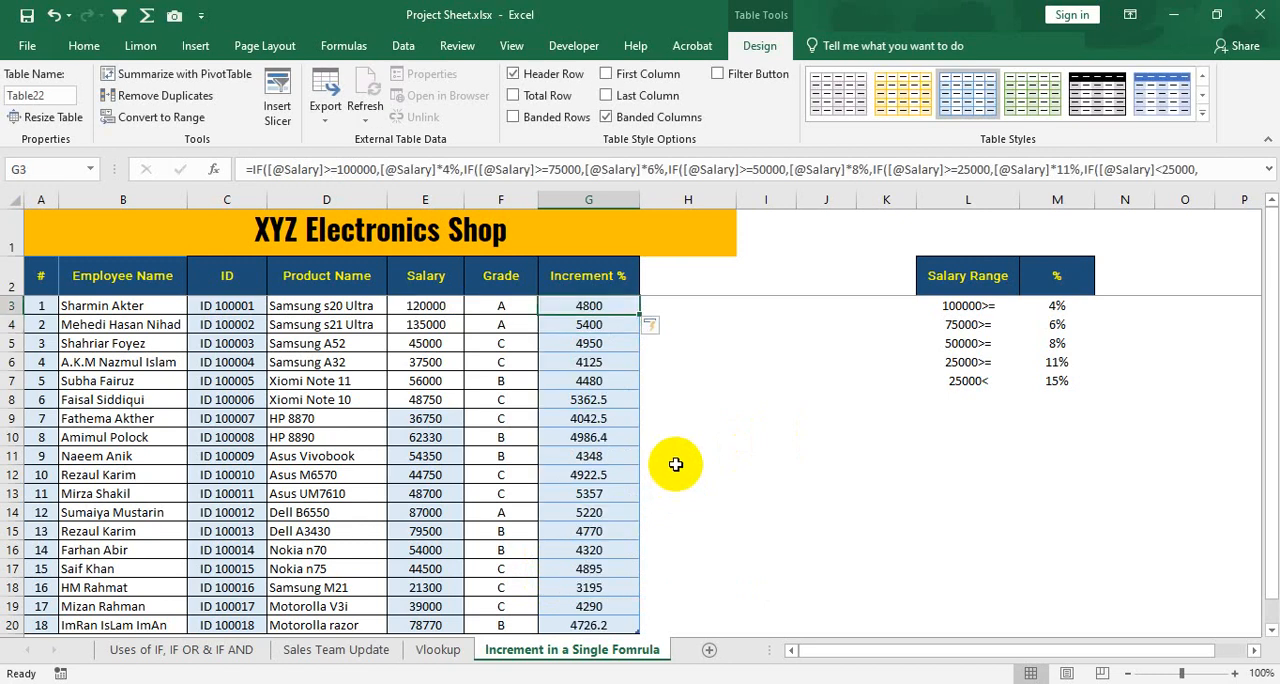
Check the increment in G5 against the salary in E5 and the 25000>= range with its 11% rate.
click(598, 344)
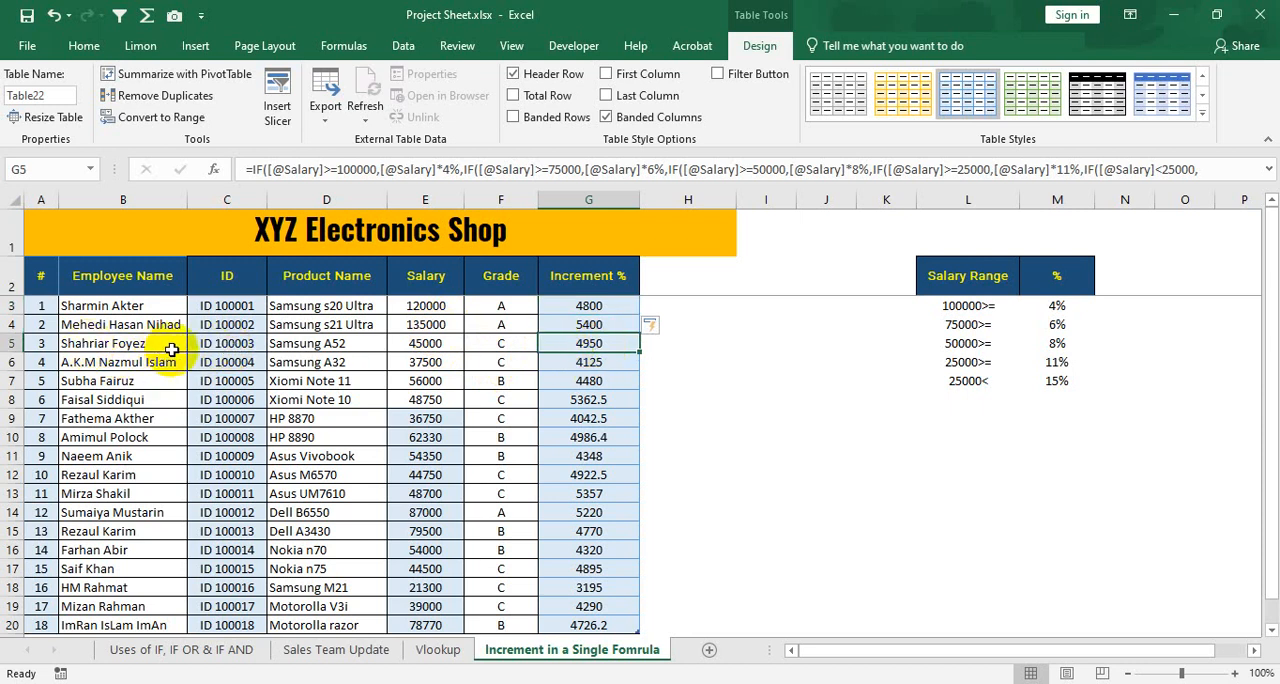
click(432, 343)
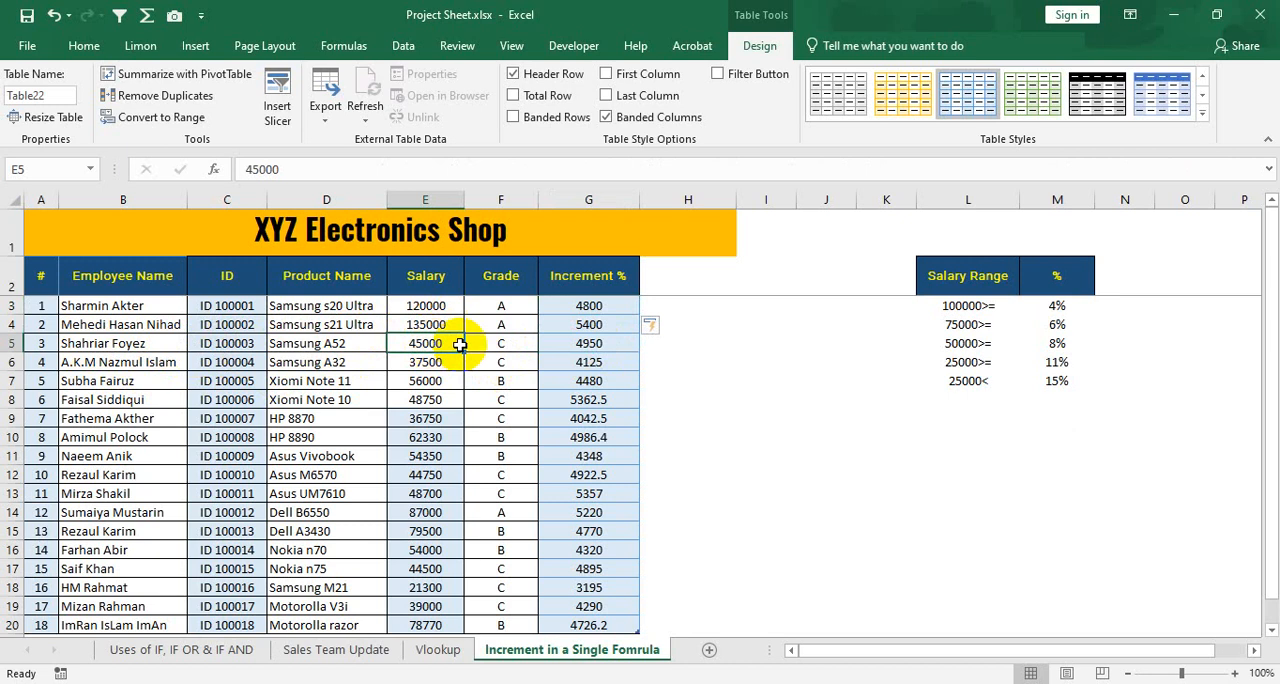
click(564, 343)
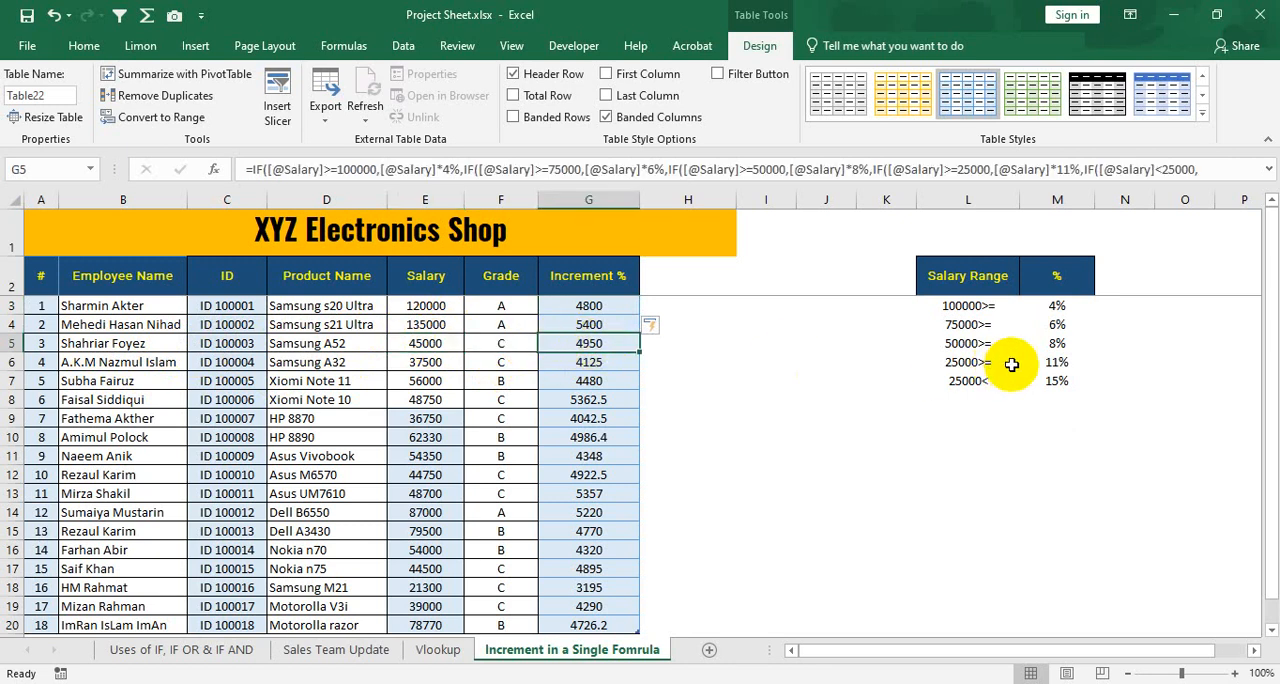
click(972, 363)
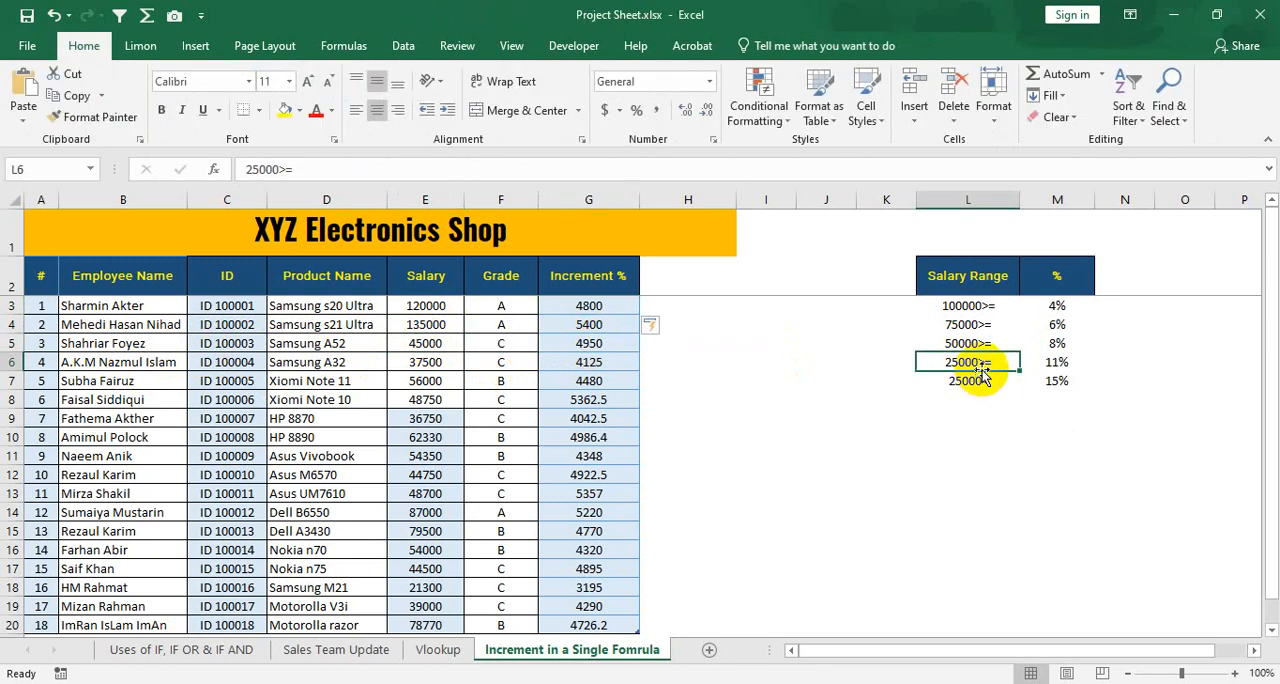
click(1055, 363)
click(584, 345)
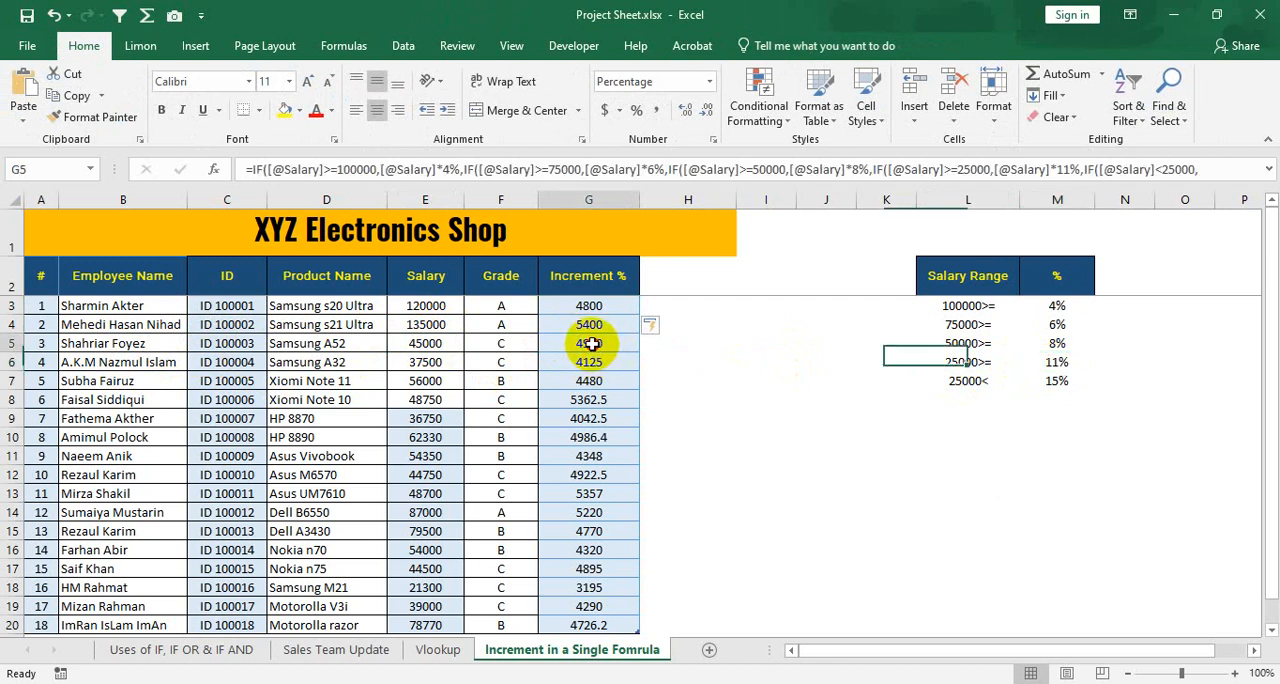
click(414, 341)
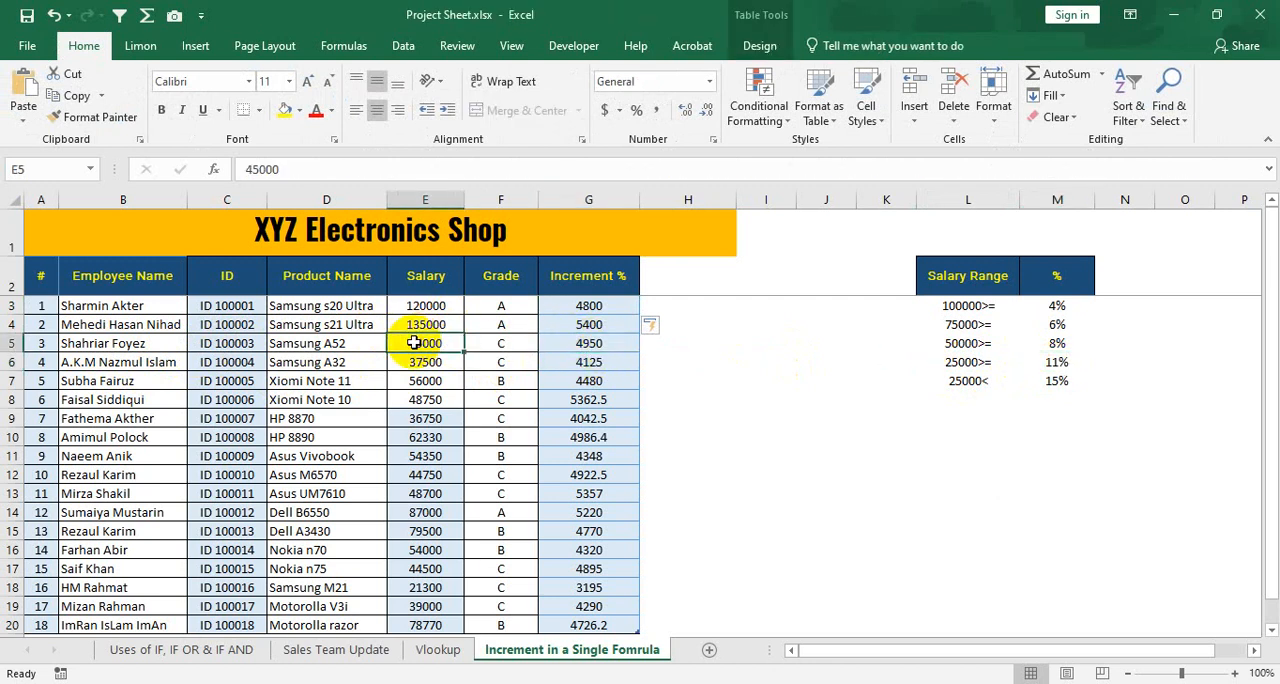
click(605, 343)
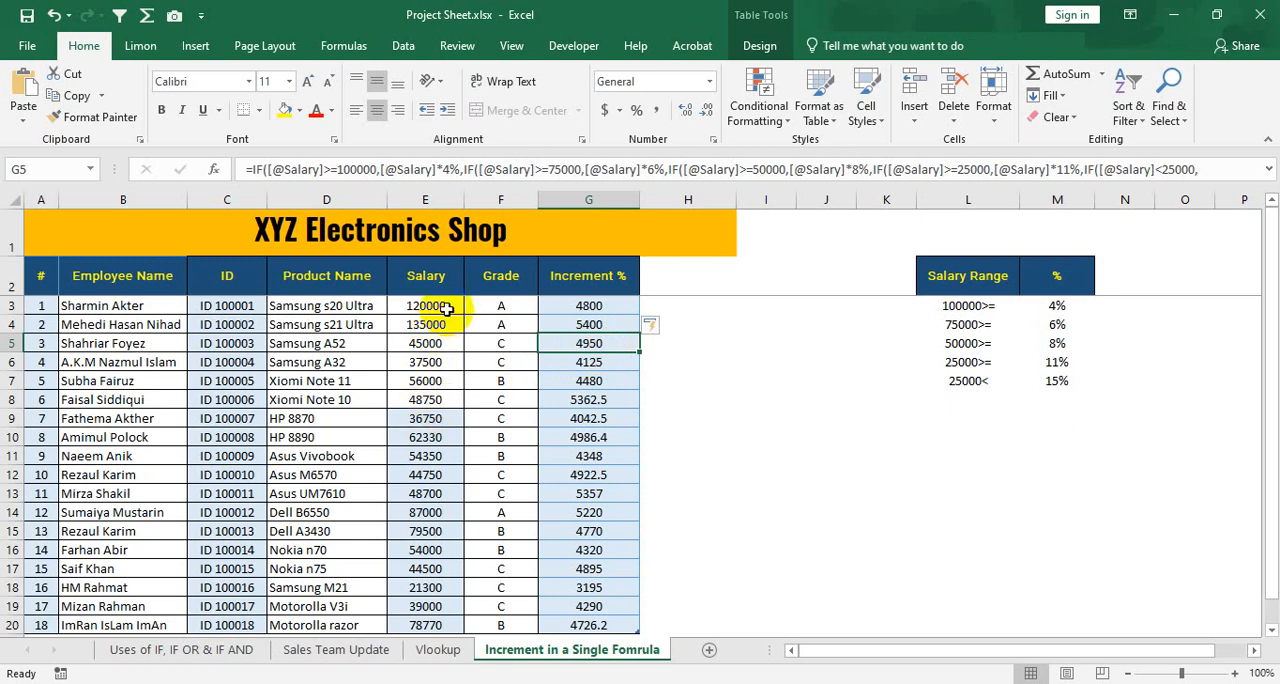
Review the Salary and Increment % columns through all employee rows down to the table's last row.
drag(446, 309, 480, 512)
drag(606, 309, 608, 611)
click(588, 378)
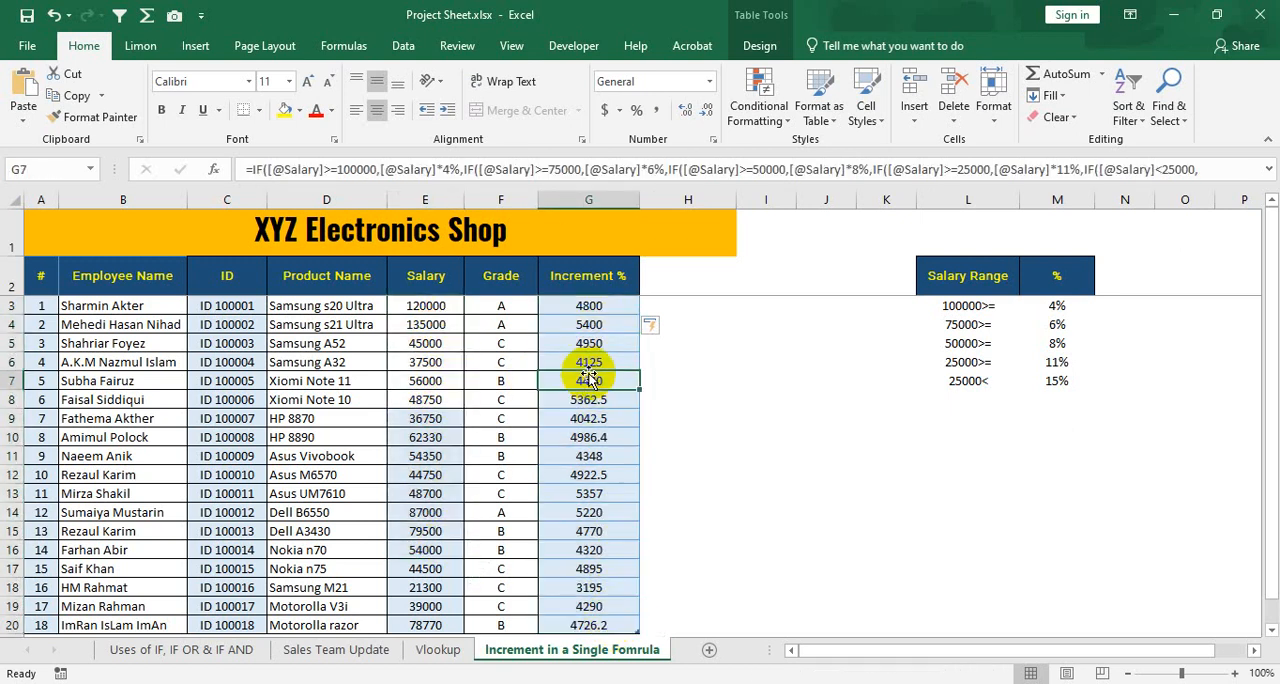
click(600, 305)
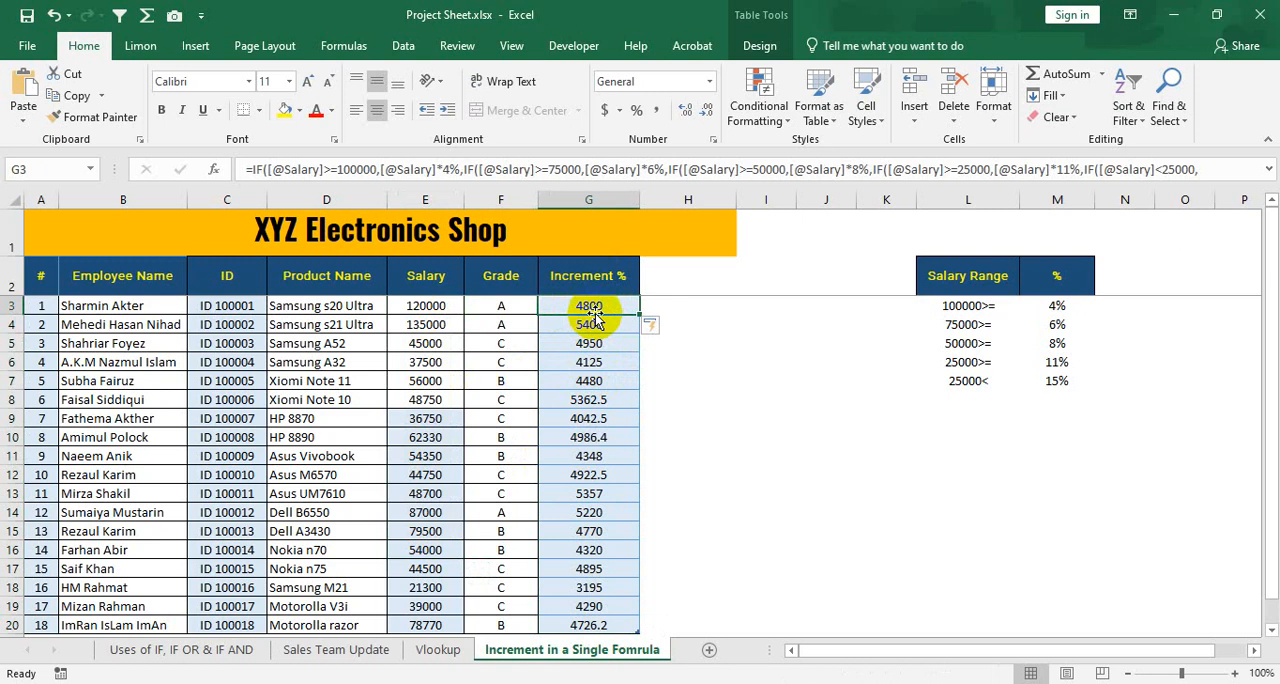
scroll(593, 314, down, 5)
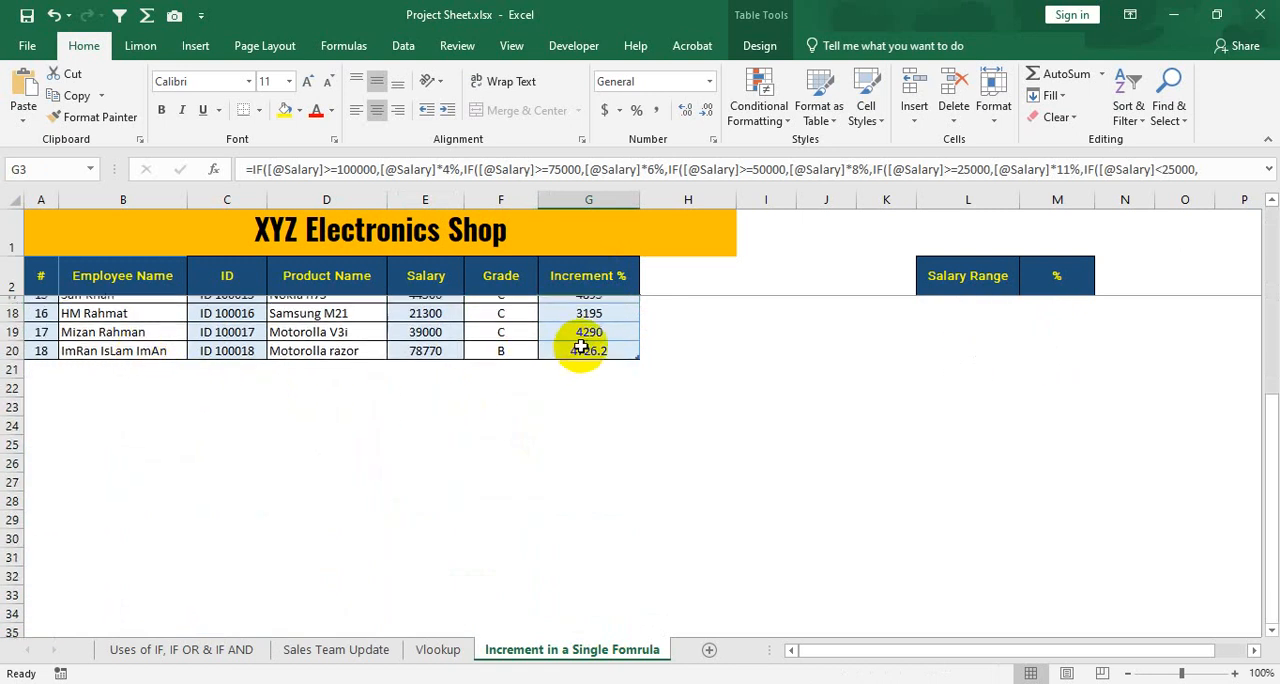
scroll(588, 336, up, 5)
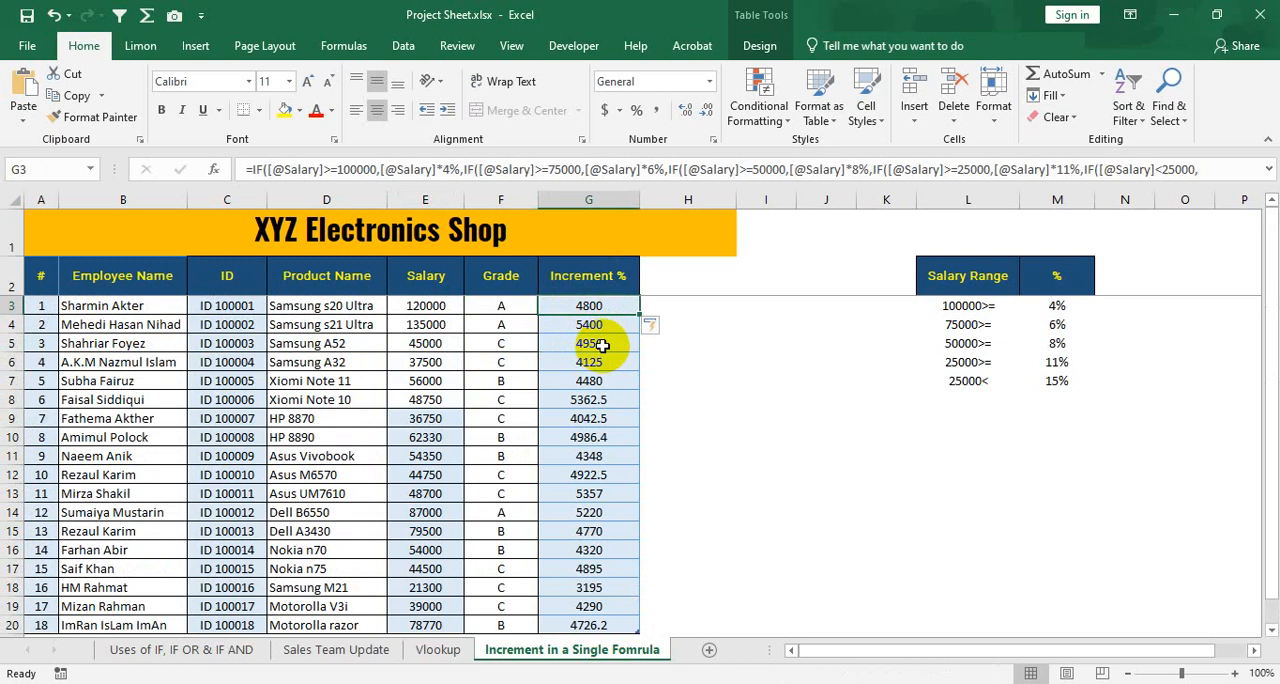
scroll(600, 330, down, 3)
scroll(600, 326, up, 3)
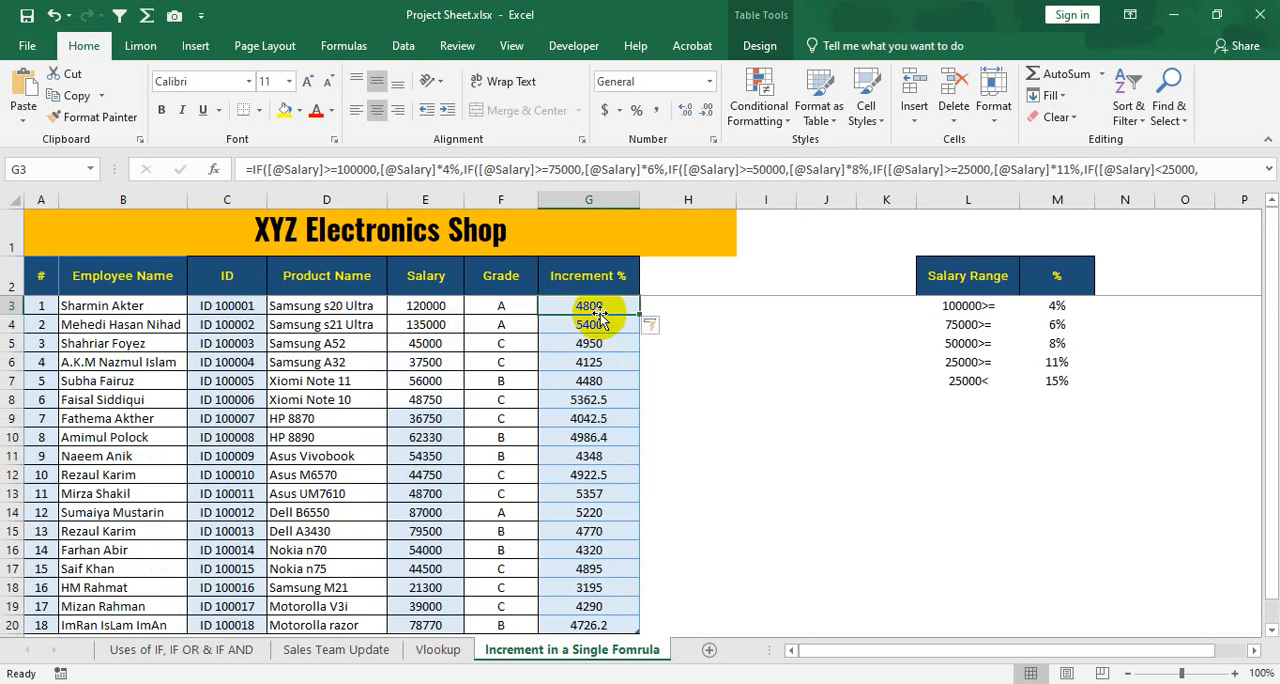
scroll(640, 414, down, 4)
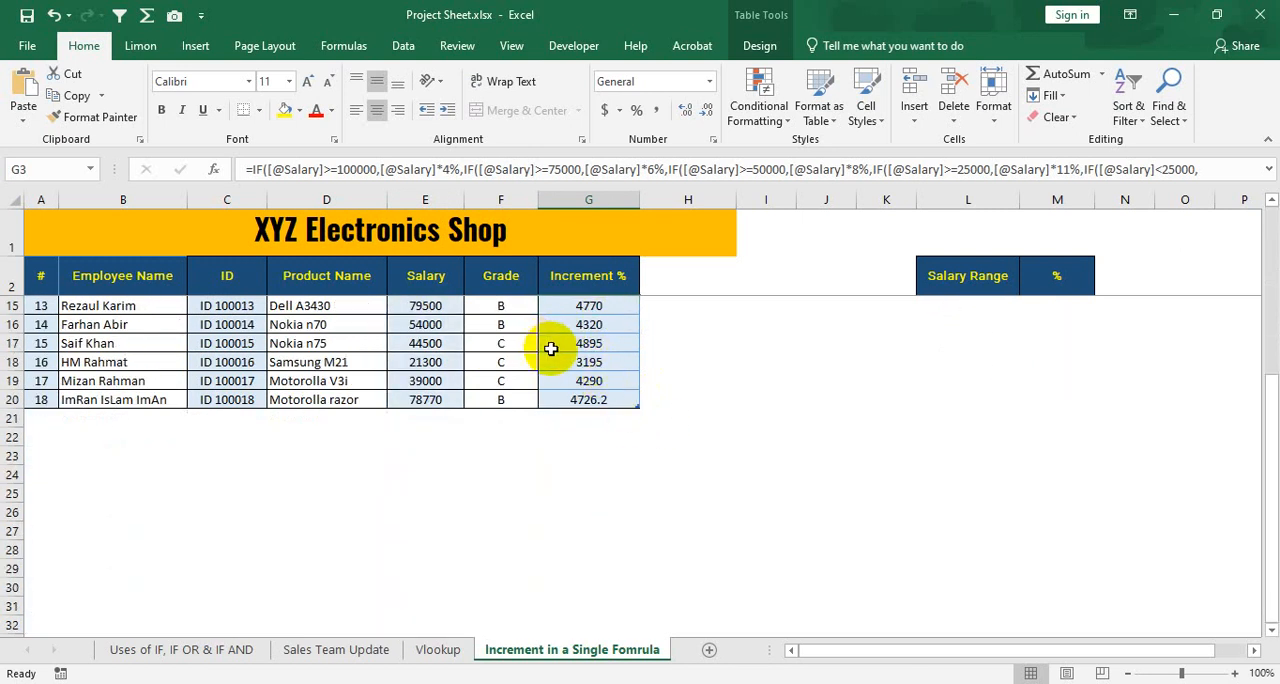
scroll(552, 348, up, 4)
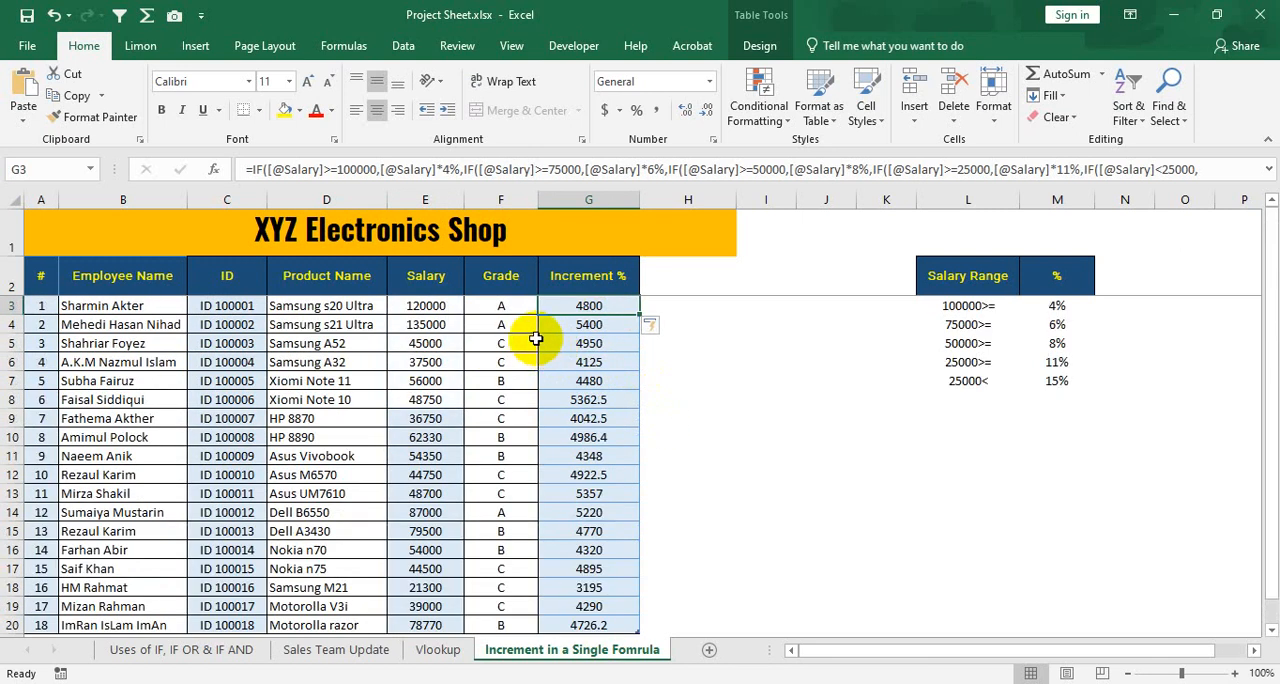